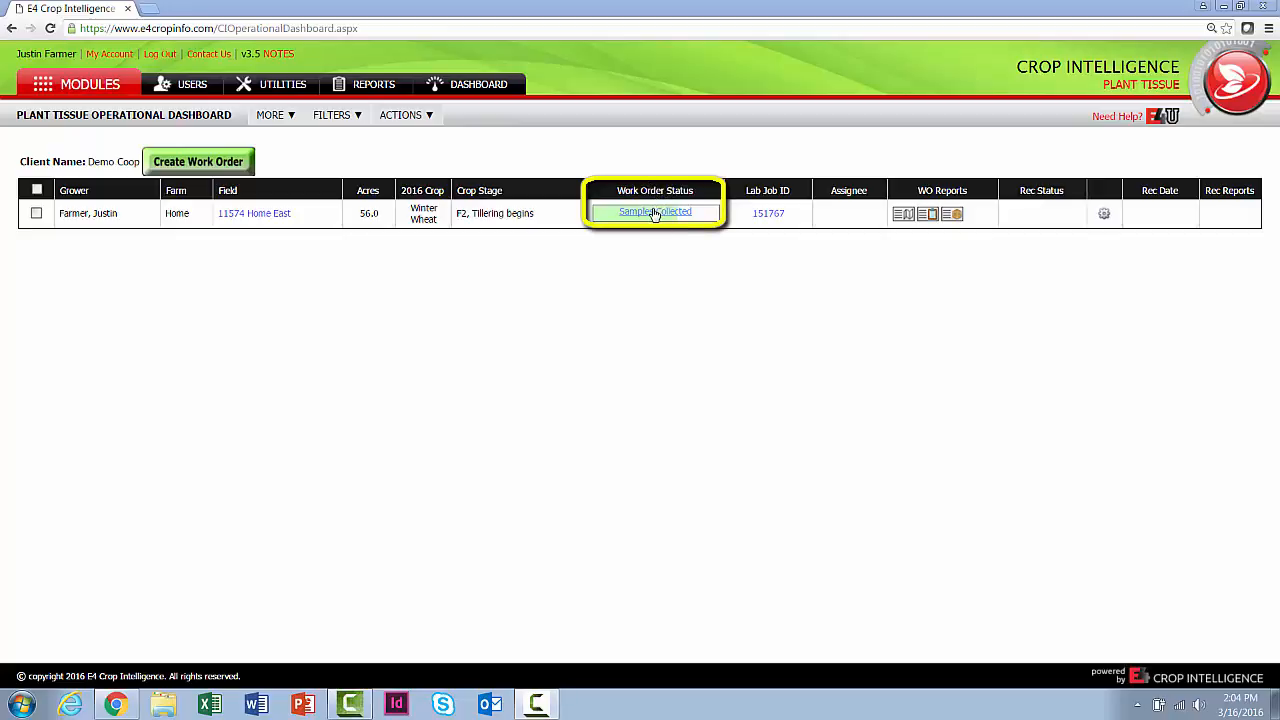
# Review the work order for field 11574 Home East through its work order status, and close it.
pyautogui.click(655, 213)
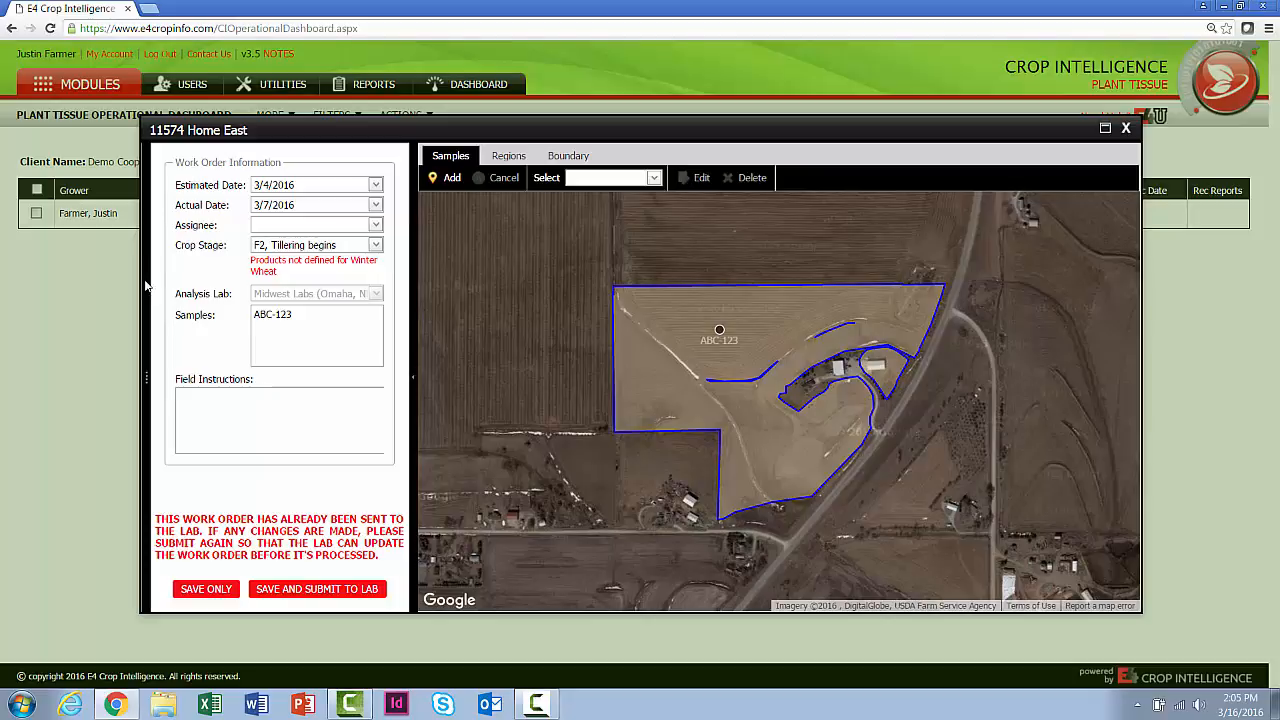
pyautogui.click(1128, 130)
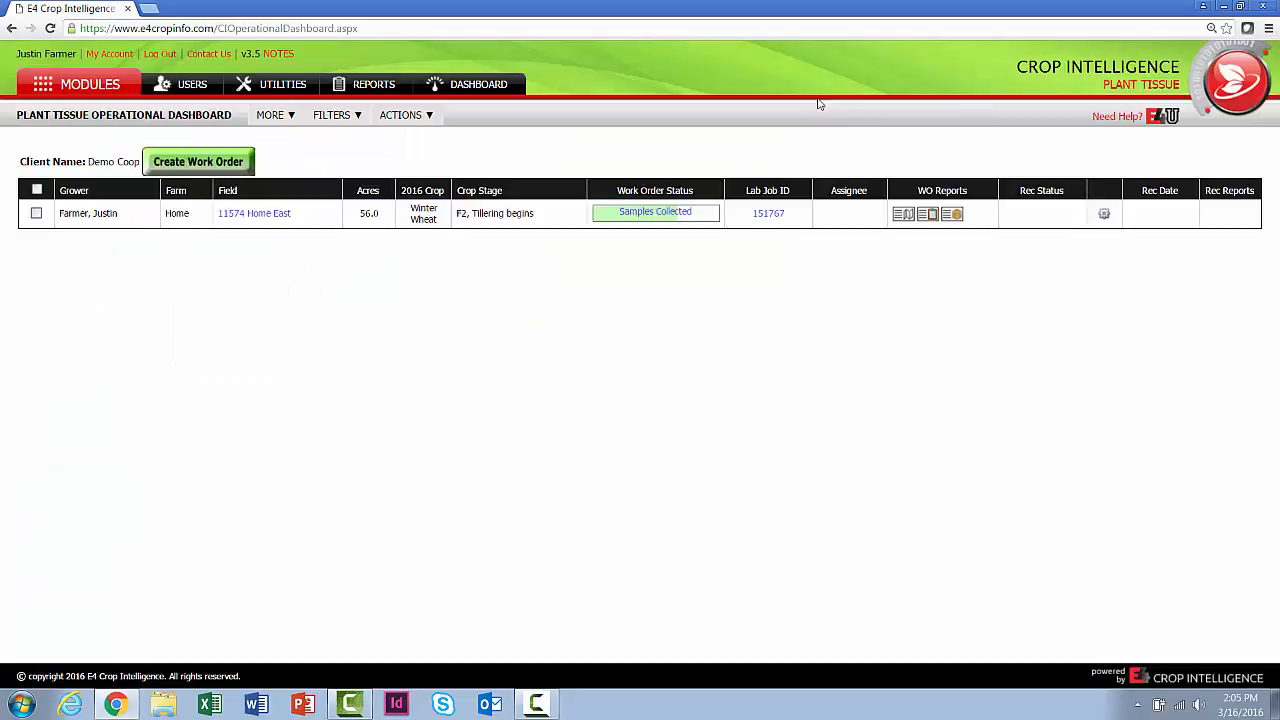
# Open the Plant Tissue Setup page and set the maximum number of products to 3.
pyautogui.click(284, 118)
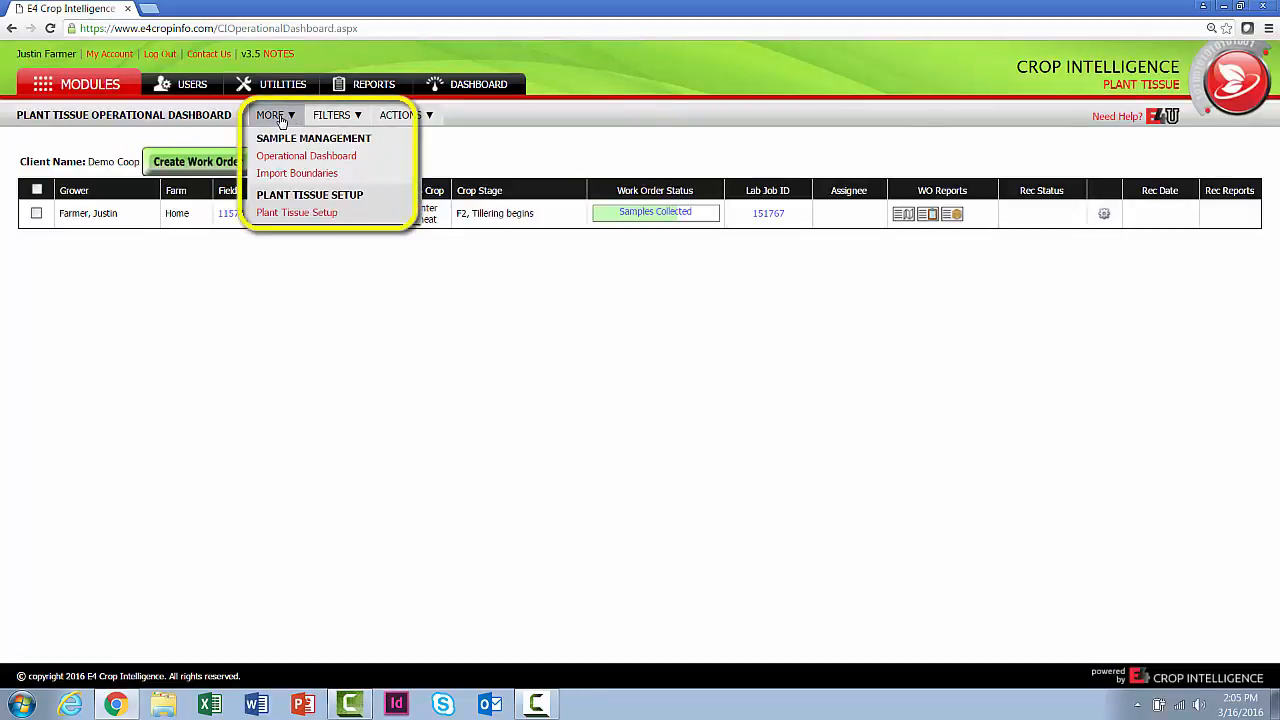
pyautogui.click(297, 213)
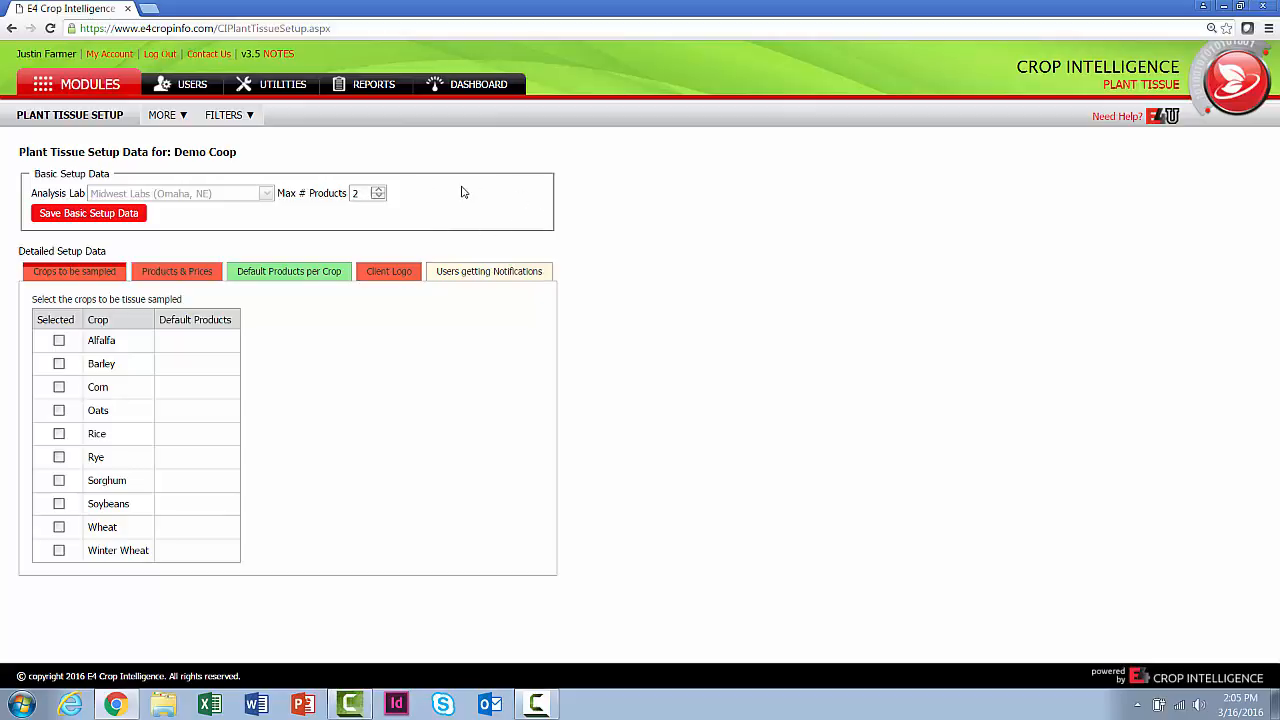
pyautogui.click(380, 190)
# Examine the setup sections for products and prices, default products per crop, client logo, and users getting notifications.
pyautogui.click(172, 278)
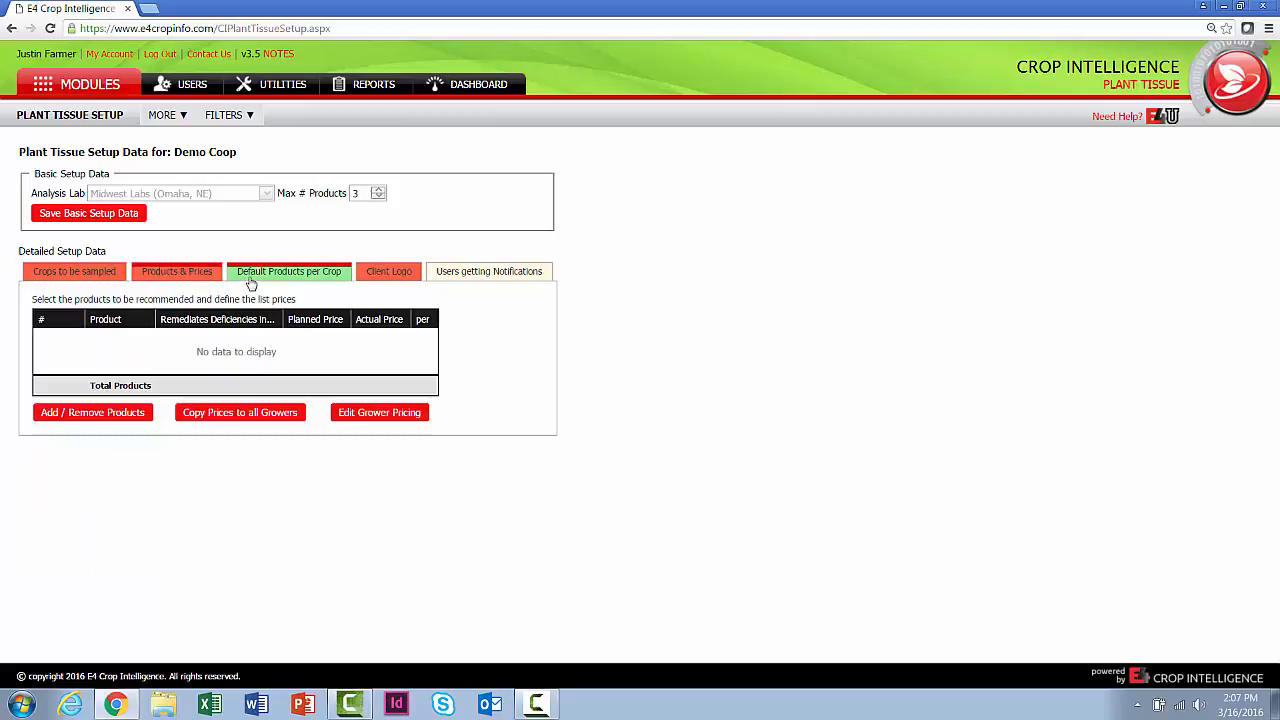
pyautogui.click(251, 283)
pyautogui.click(396, 278)
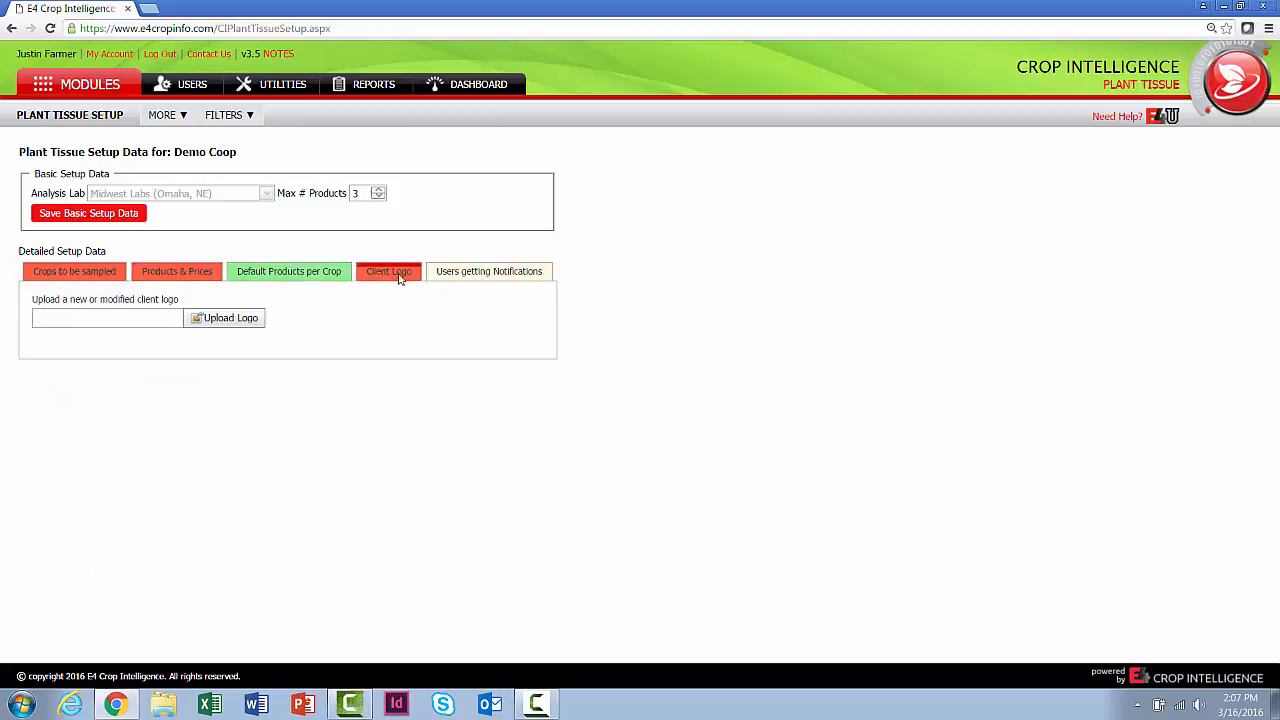
pyautogui.click(460, 280)
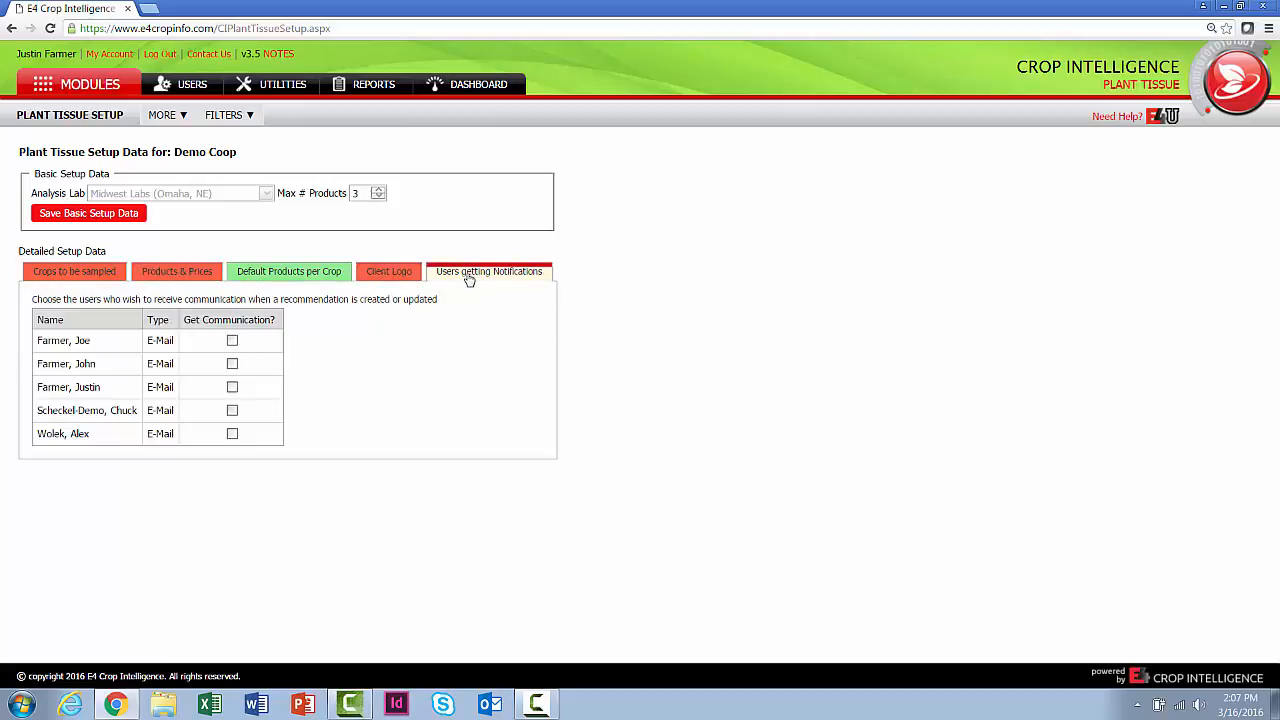
# Select Corn, Soybeans, Wheat and Winter Wheat as the crops to be tissue sampled.
pyautogui.click(101, 277)
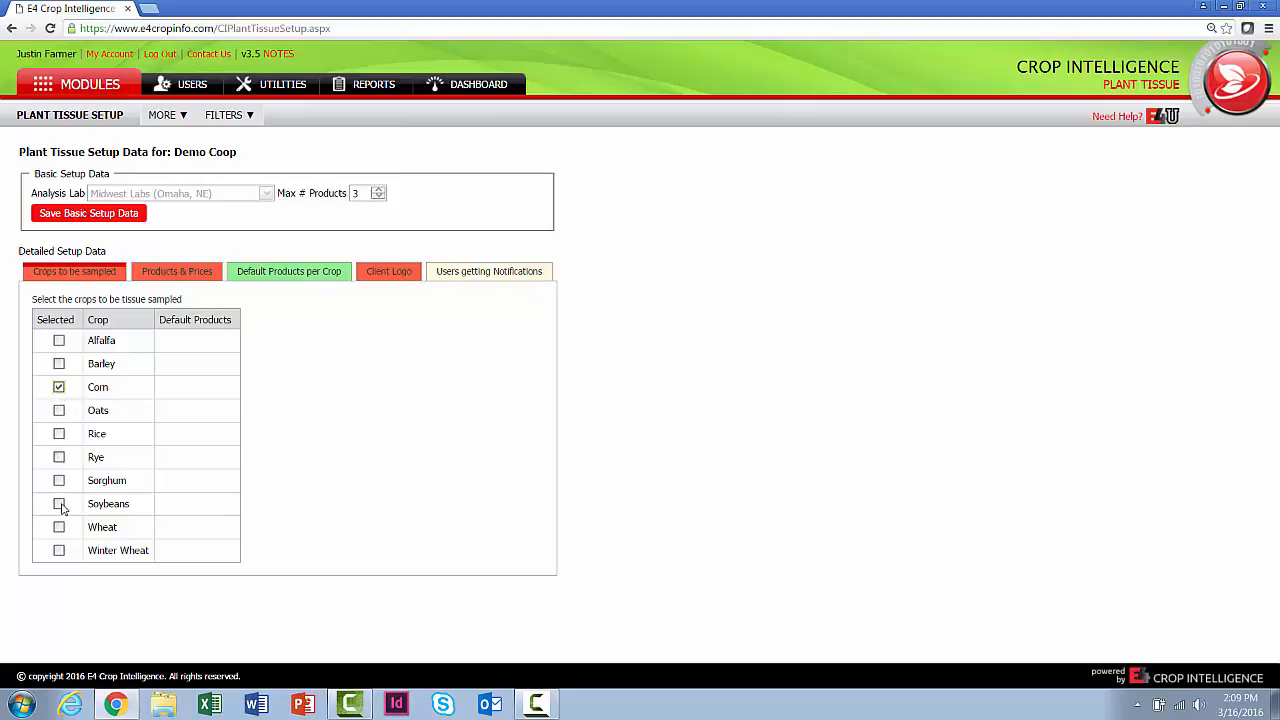
pyautogui.click(59, 503)
pyautogui.click(59, 527)
pyautogui.click(59, 550)
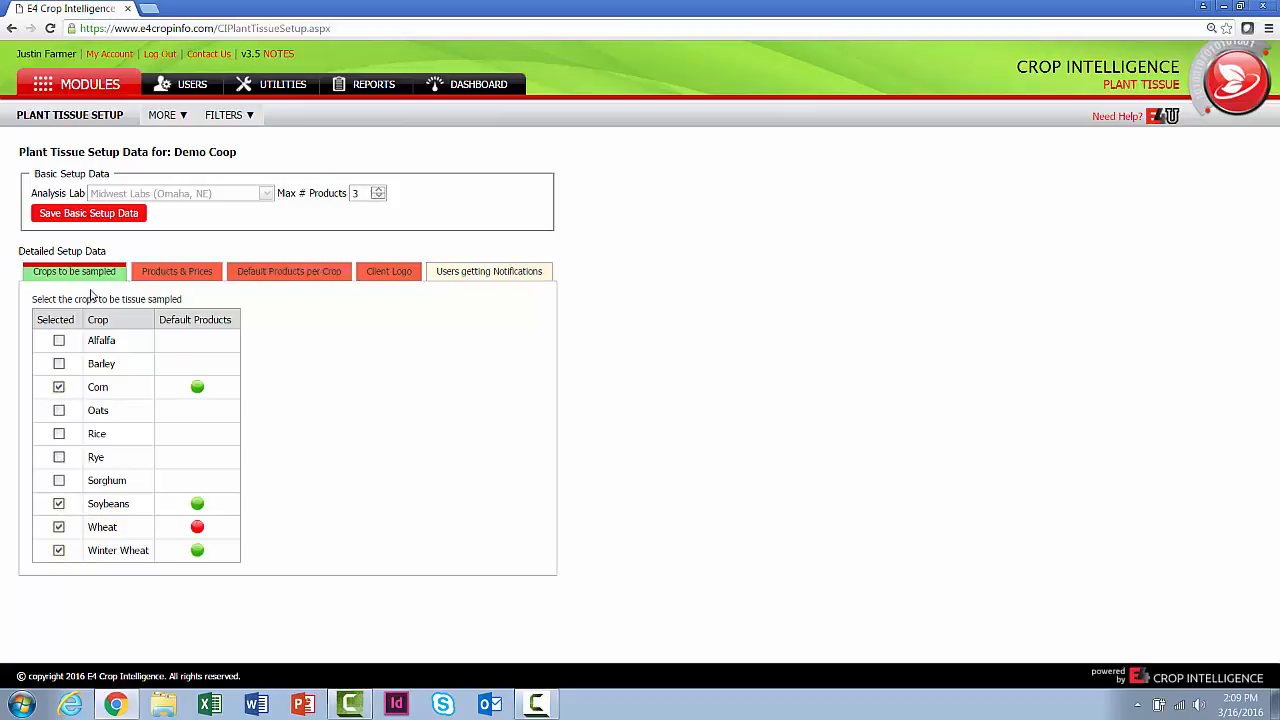
# Select Ca-EDTA, Cu-EDTA, Fe-EDTA 4.5%, KTS, Mg-EDTA, Sovereign 8-15-8, SRN25B and Symbol Release as the products to be recommended.
pyautogui.click(180, 280)
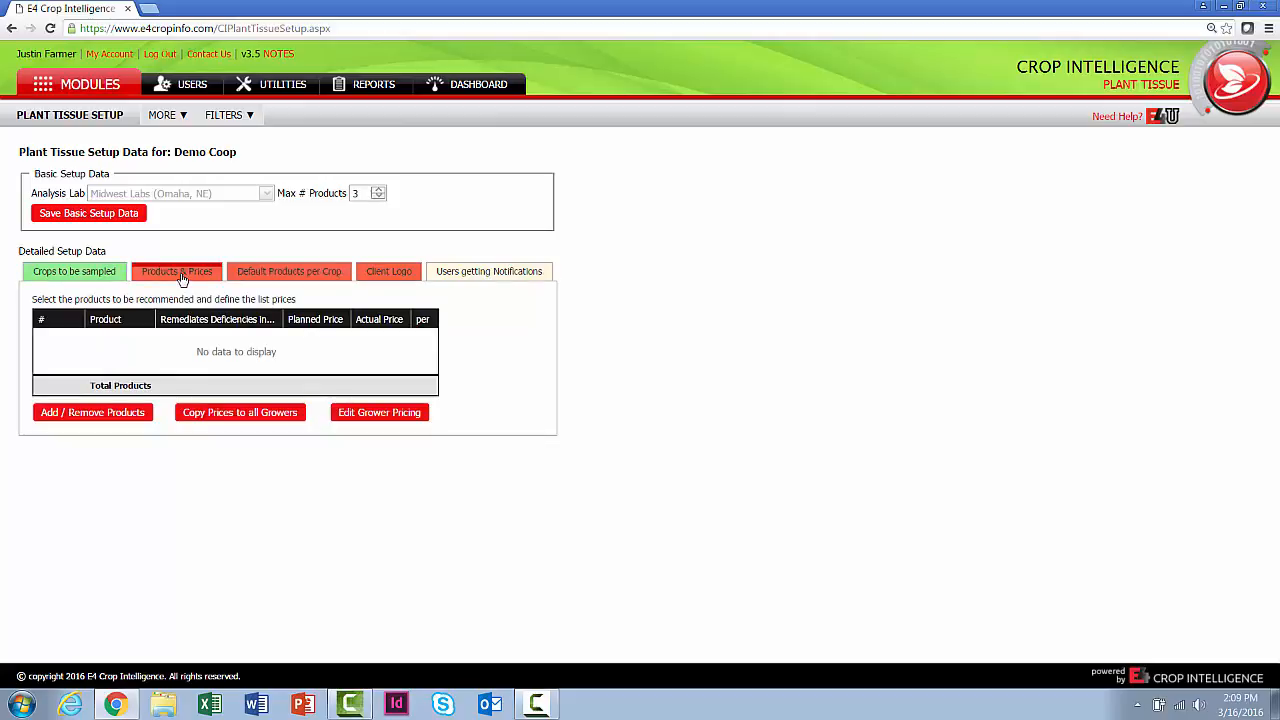
pyautogui.click(103, 412)
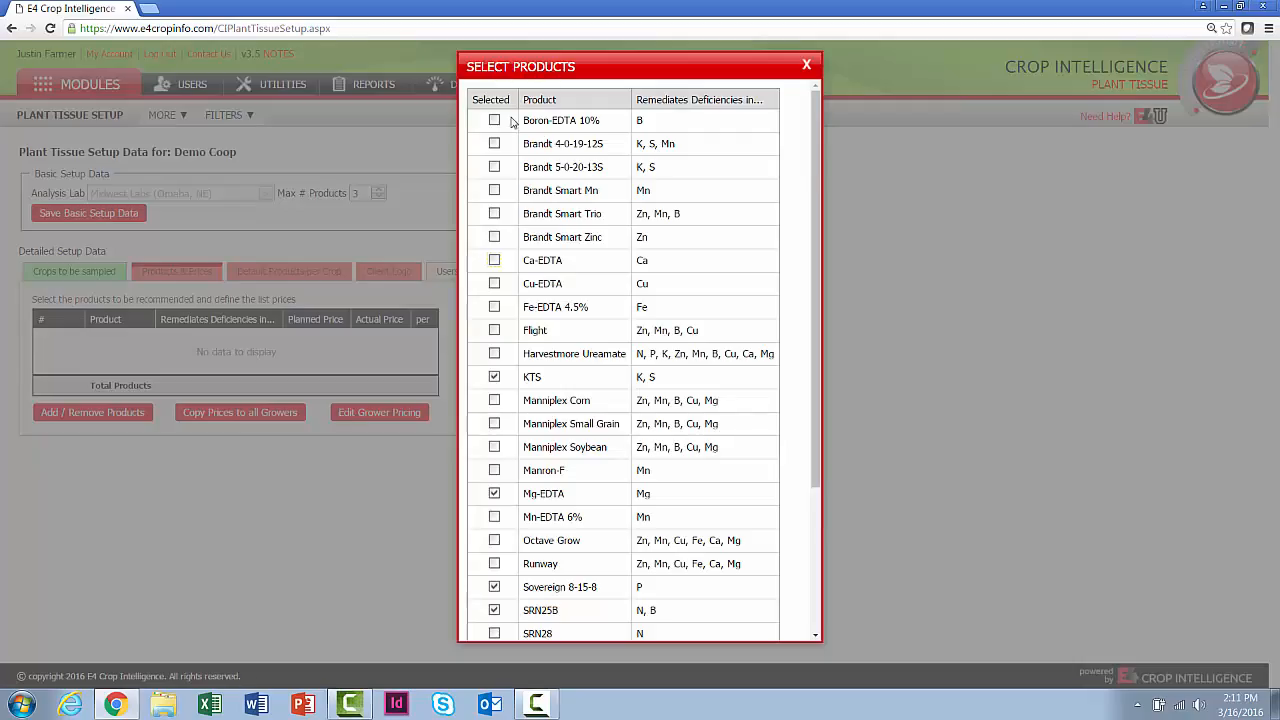
pyautogui.click(496, 262)
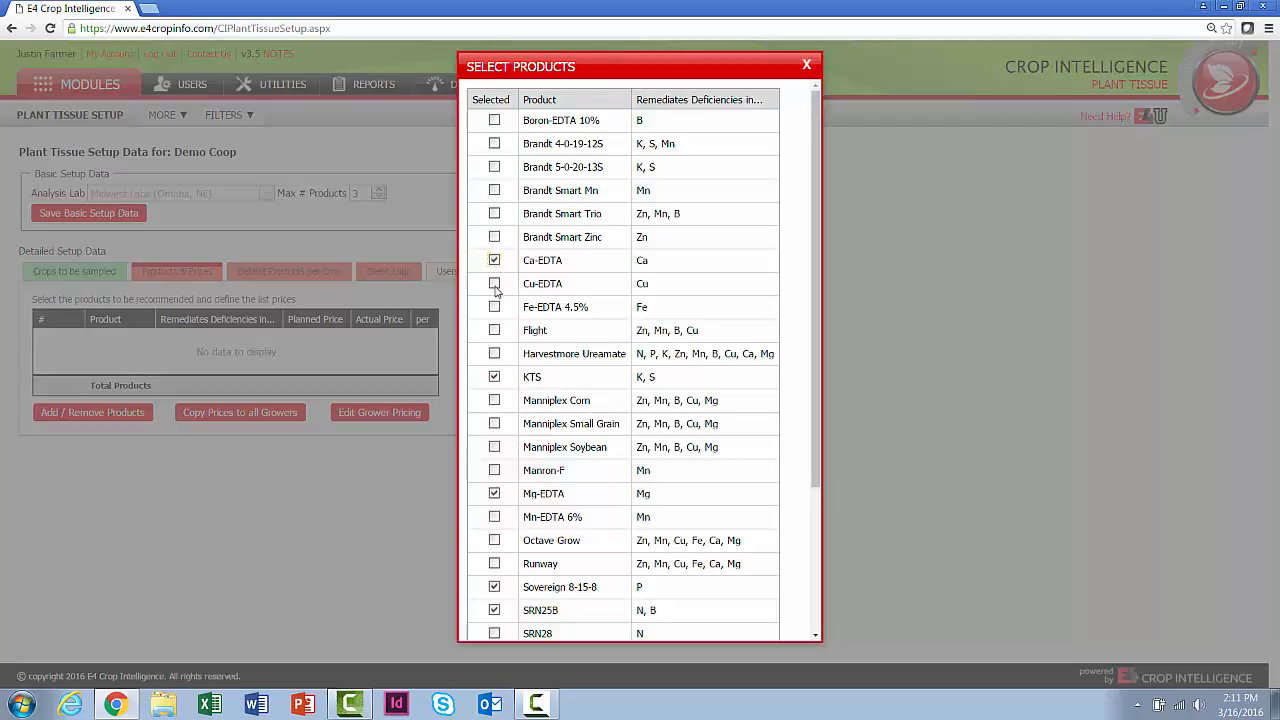
pyautogui.click(495, 285)
pyautogui.moveTo(816, 300); pyautogui.dragTo(816, 458)
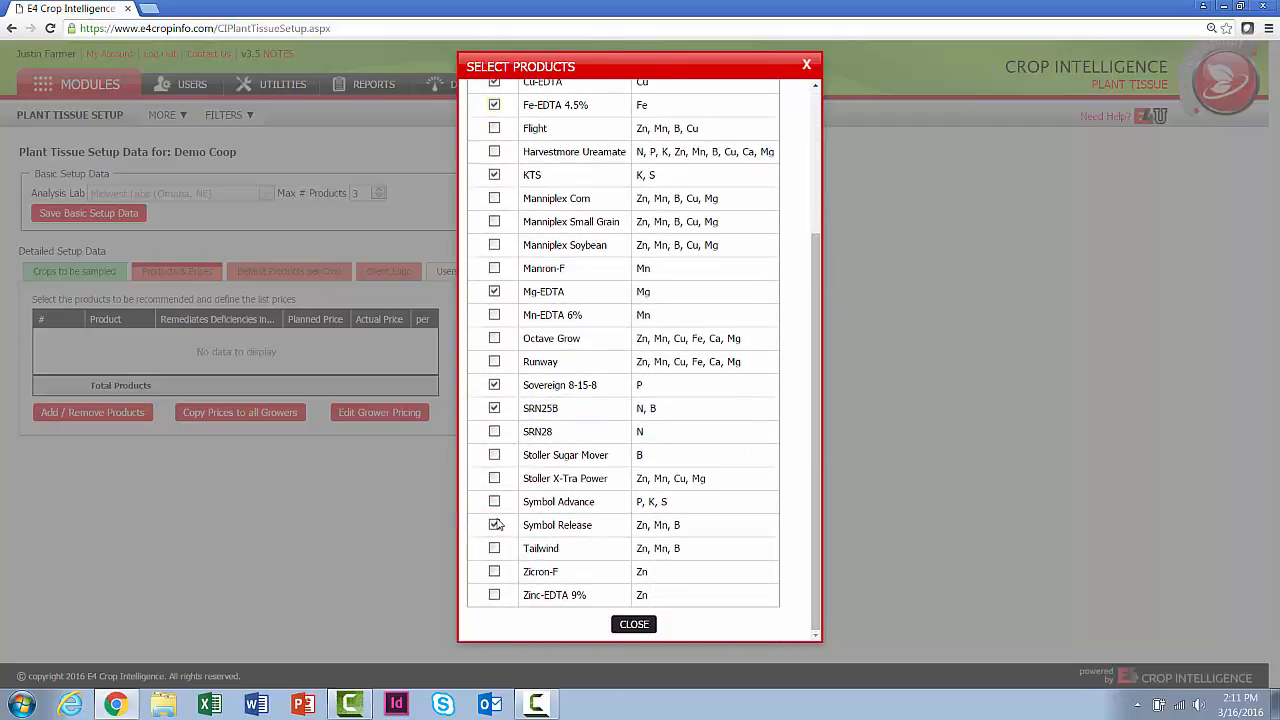
pyautogui.click(634, 624)
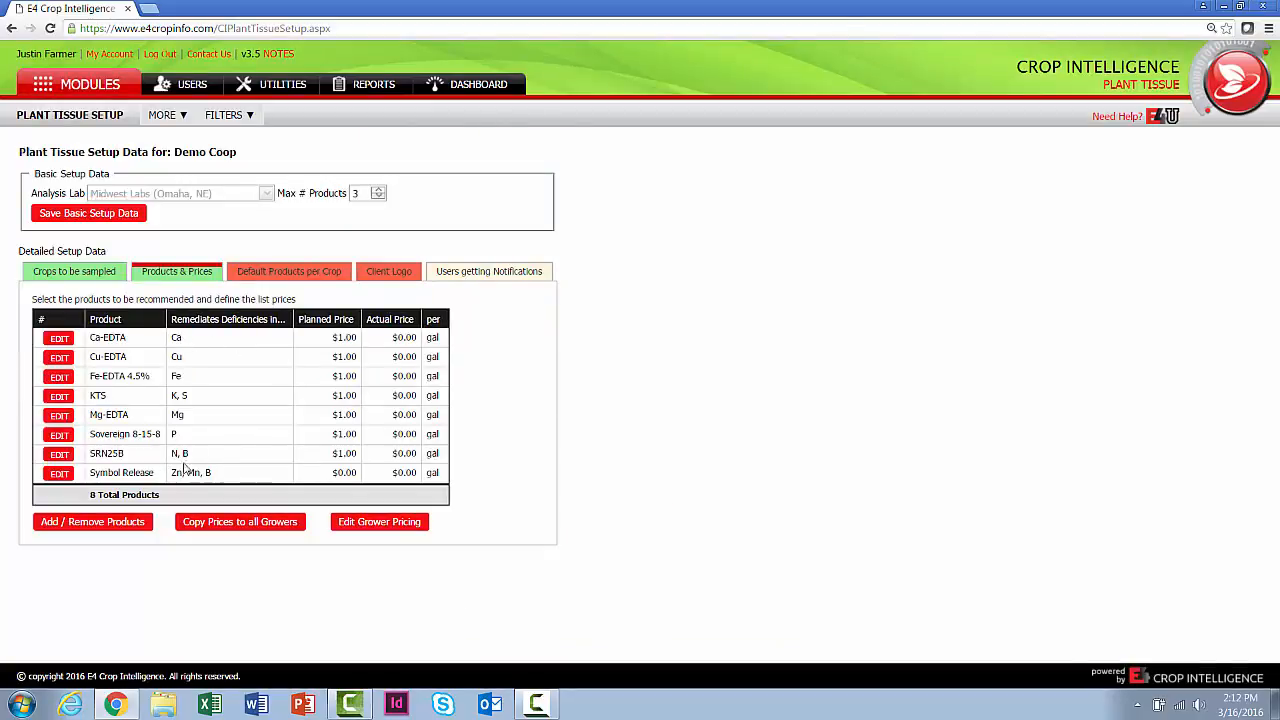
# Set Ca-EDTA's planned price to $10.00 and actual price to $12.00 per gallon, and copy the product prices to all growers.
pyautogui.click(60, 339)
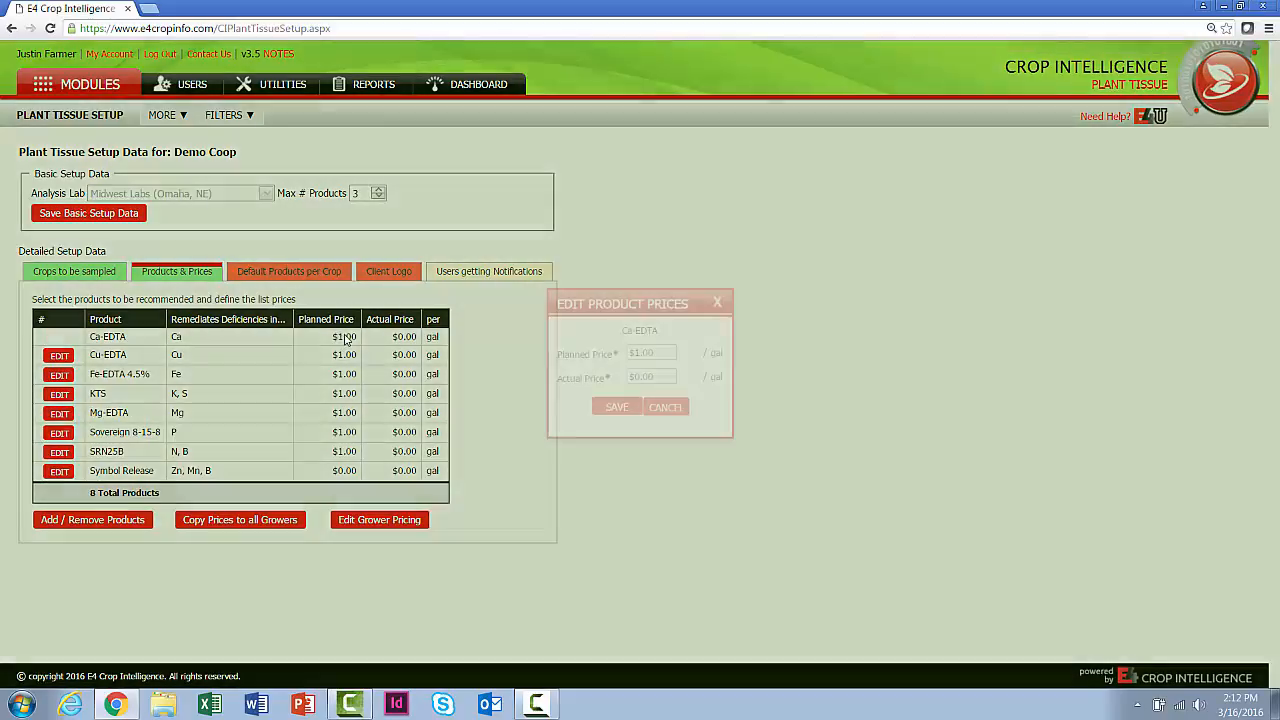
pyautogui.moveTo(652, 352); pyautogui.dragTo(622, 357)
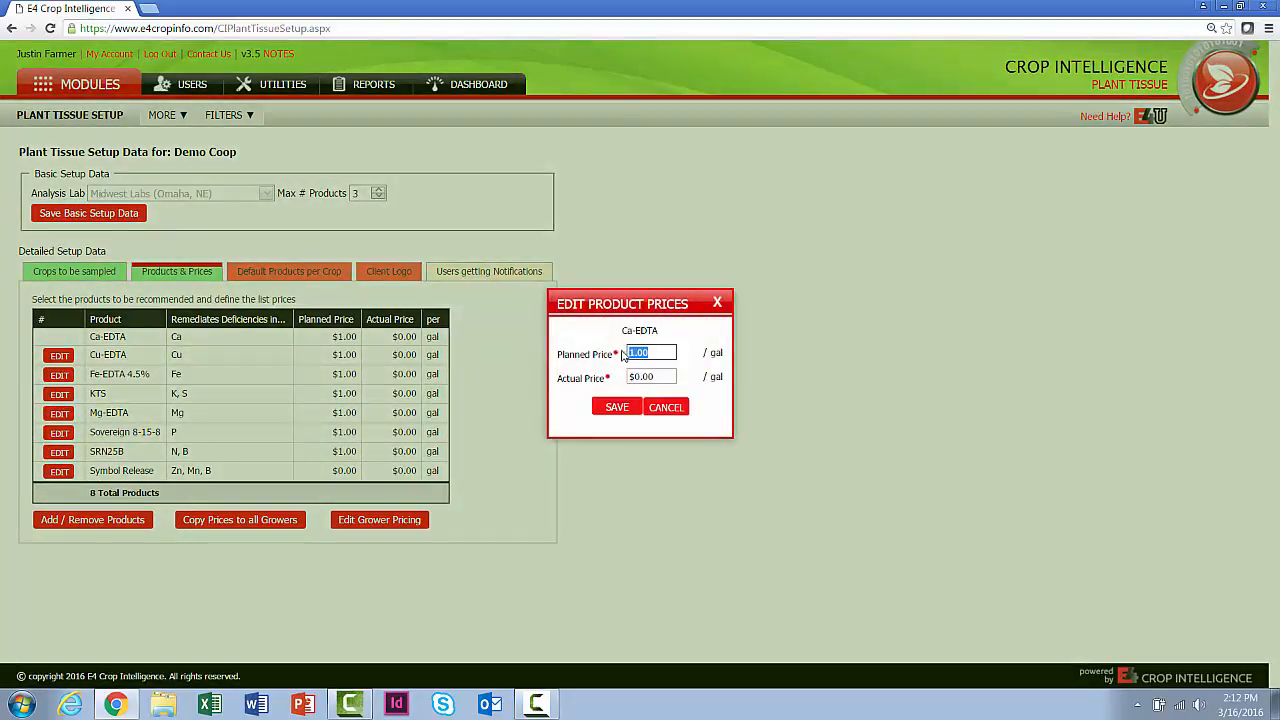
pyautogui.write('10')
pyautogui.press('Tab')
pyautogui.write('12')
pyautogui.click(617, 408)
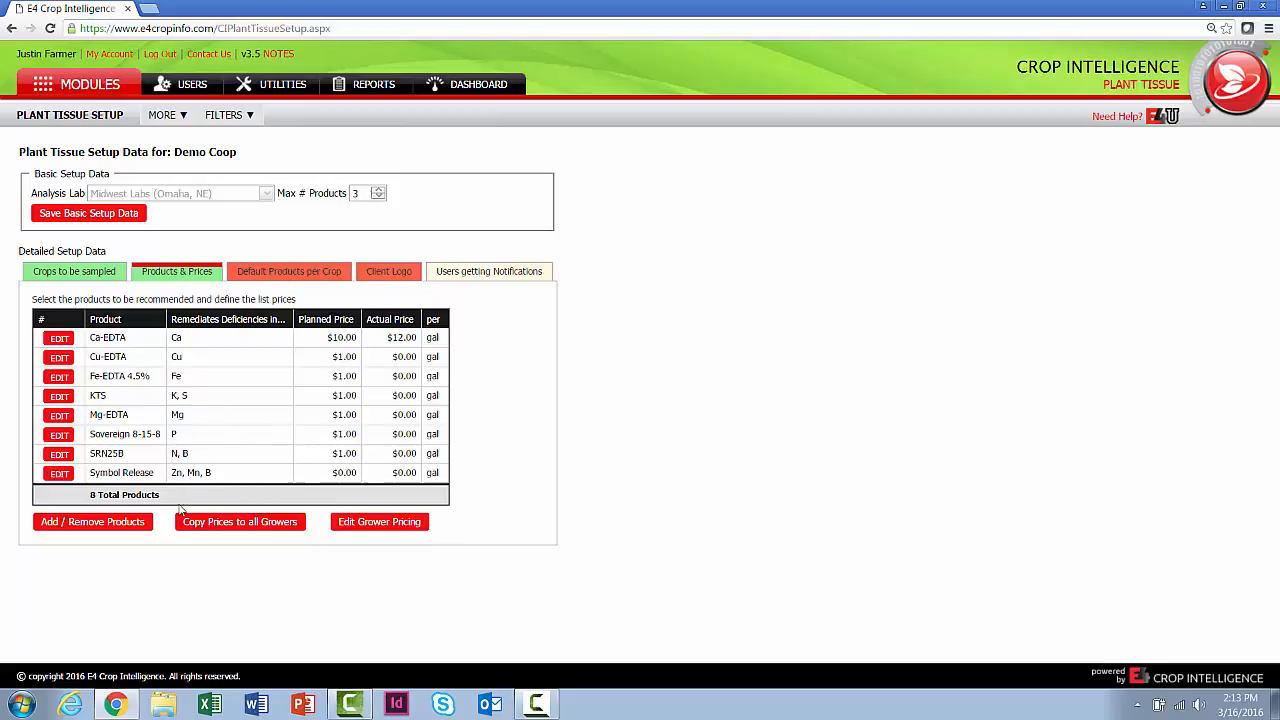
pyautogui.click(212, 525)
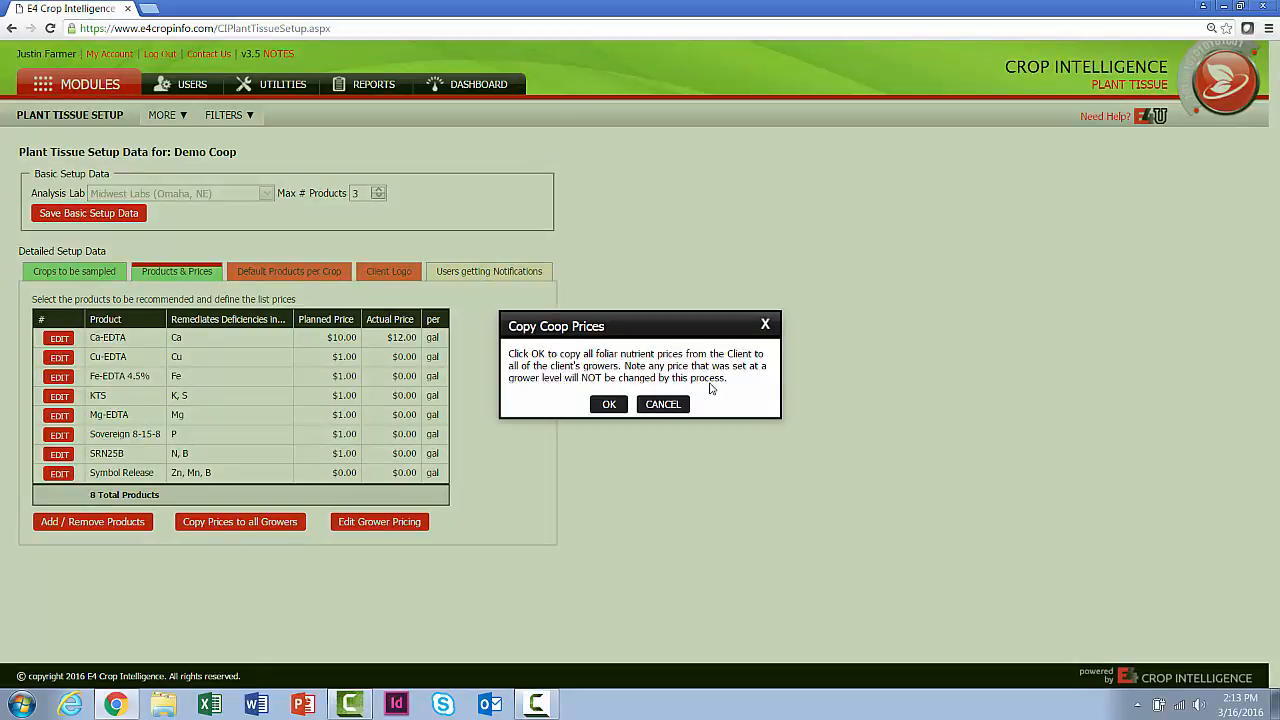
pyautogui.click(610, 404)
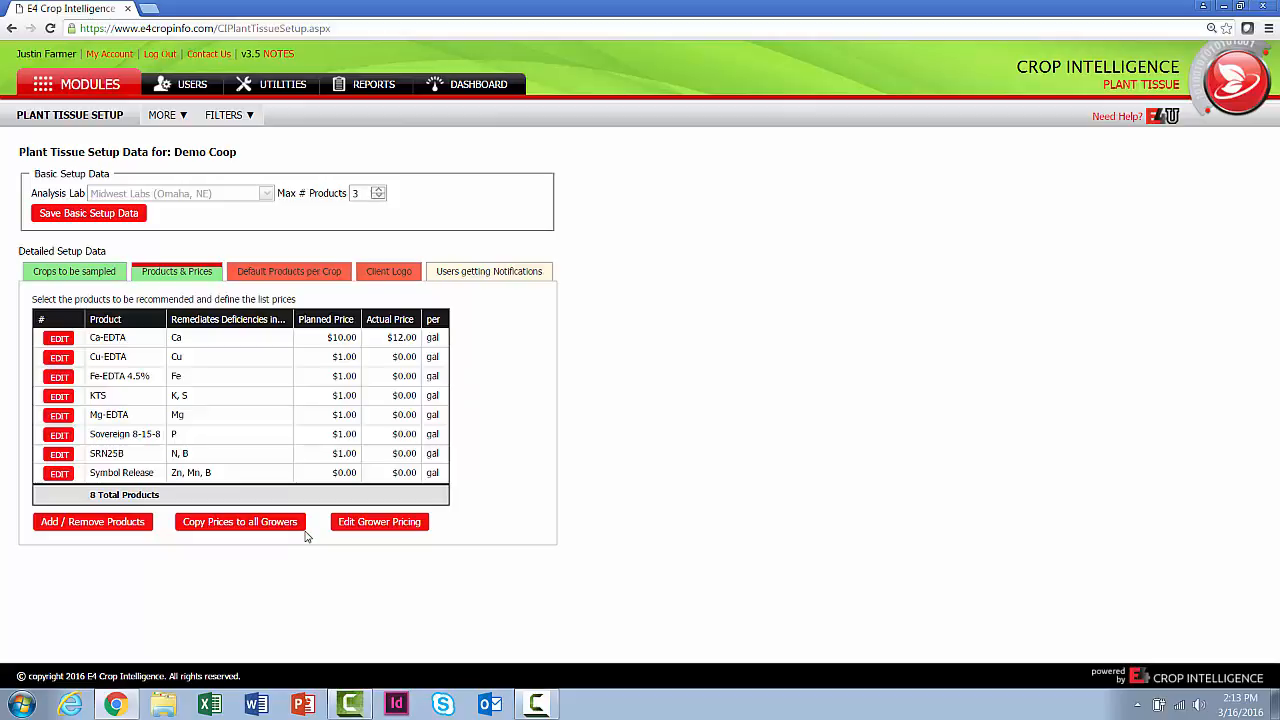
# View the list of growers available for individual pricing, and close the grower pricing editor.
pyautogui.click(382, 524)
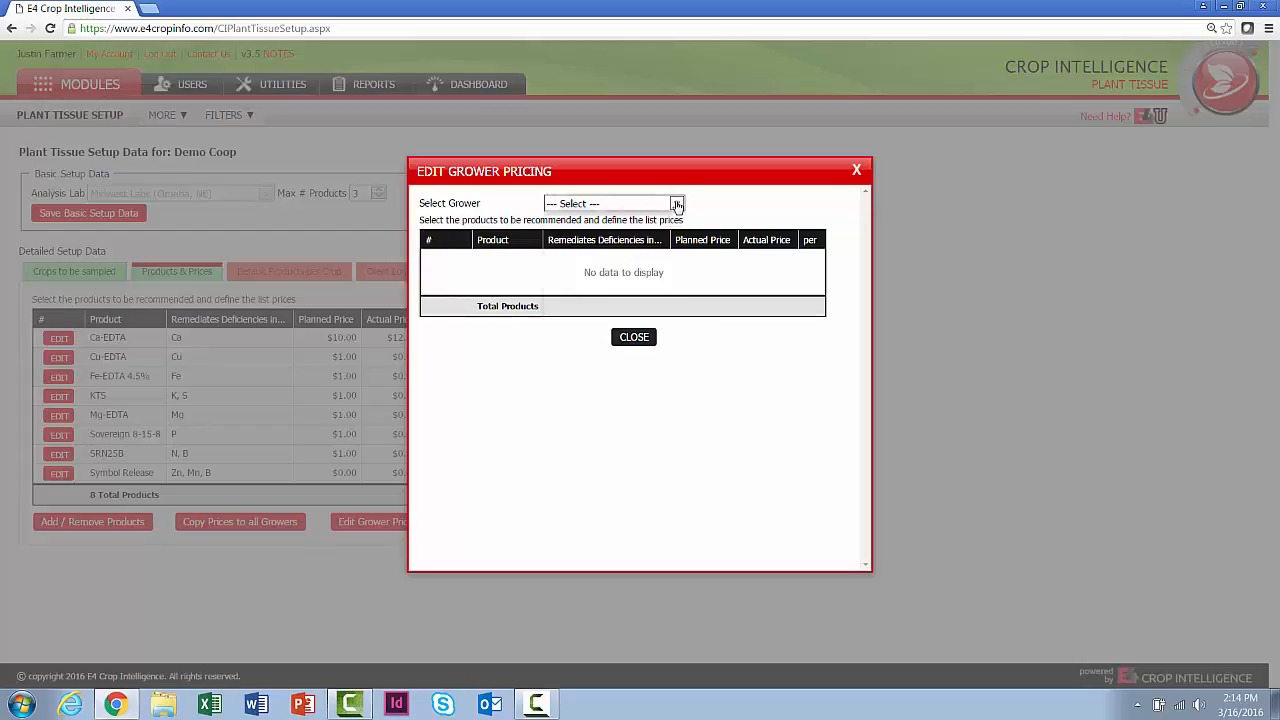
pyautogui.click(677, 204)
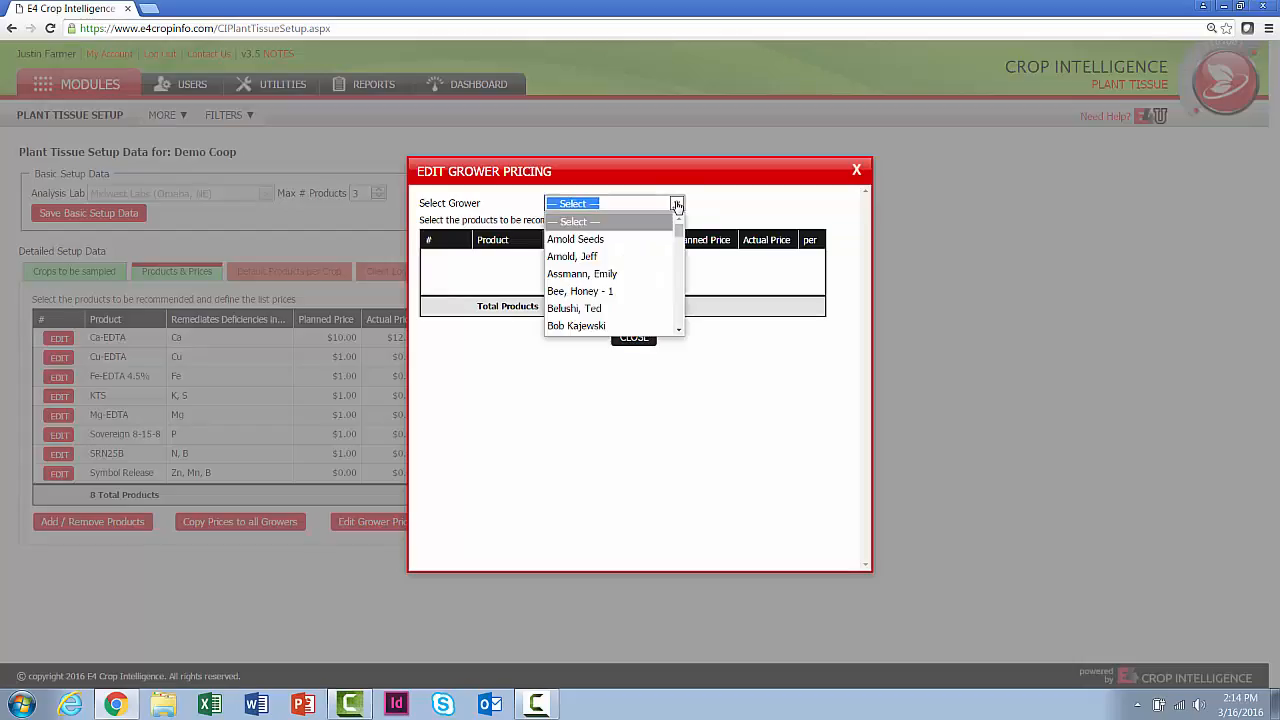
pyautogui.click(731, 203)
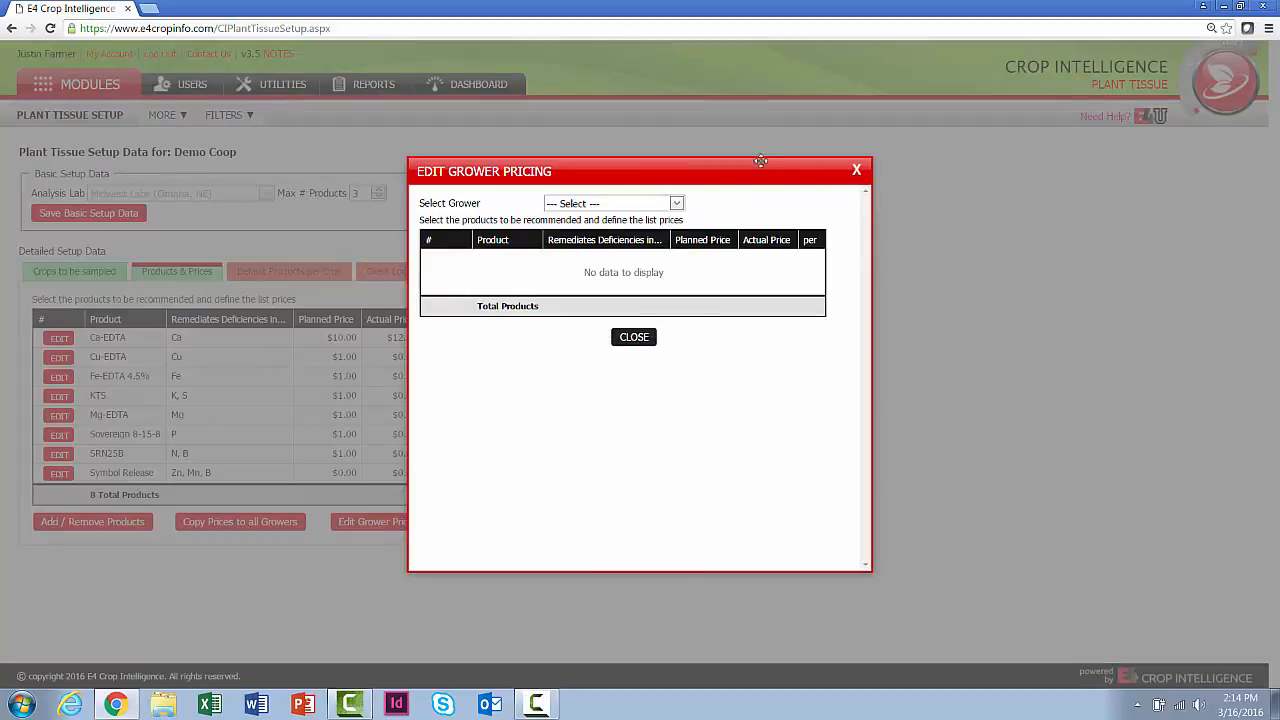
pyautogui.click(859, 175)
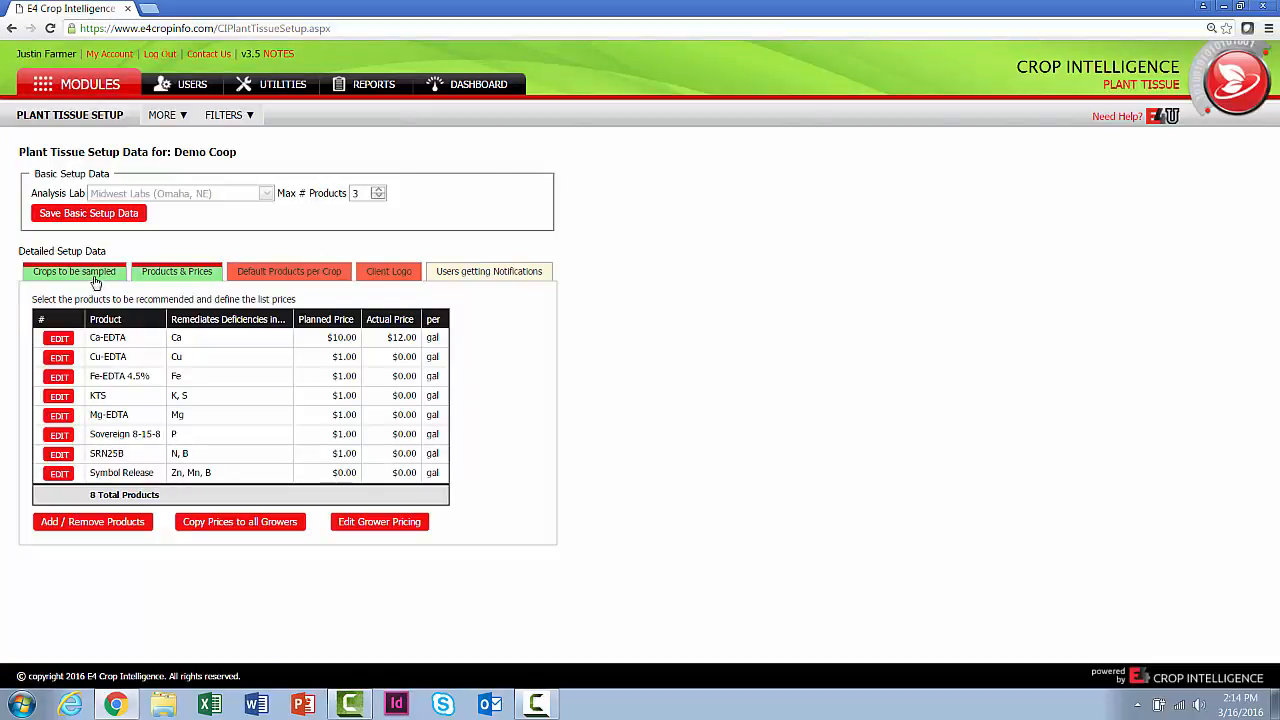
# Edit the default products for Corn and set both K and S to KTS.
pyautogui.click(288, 277)
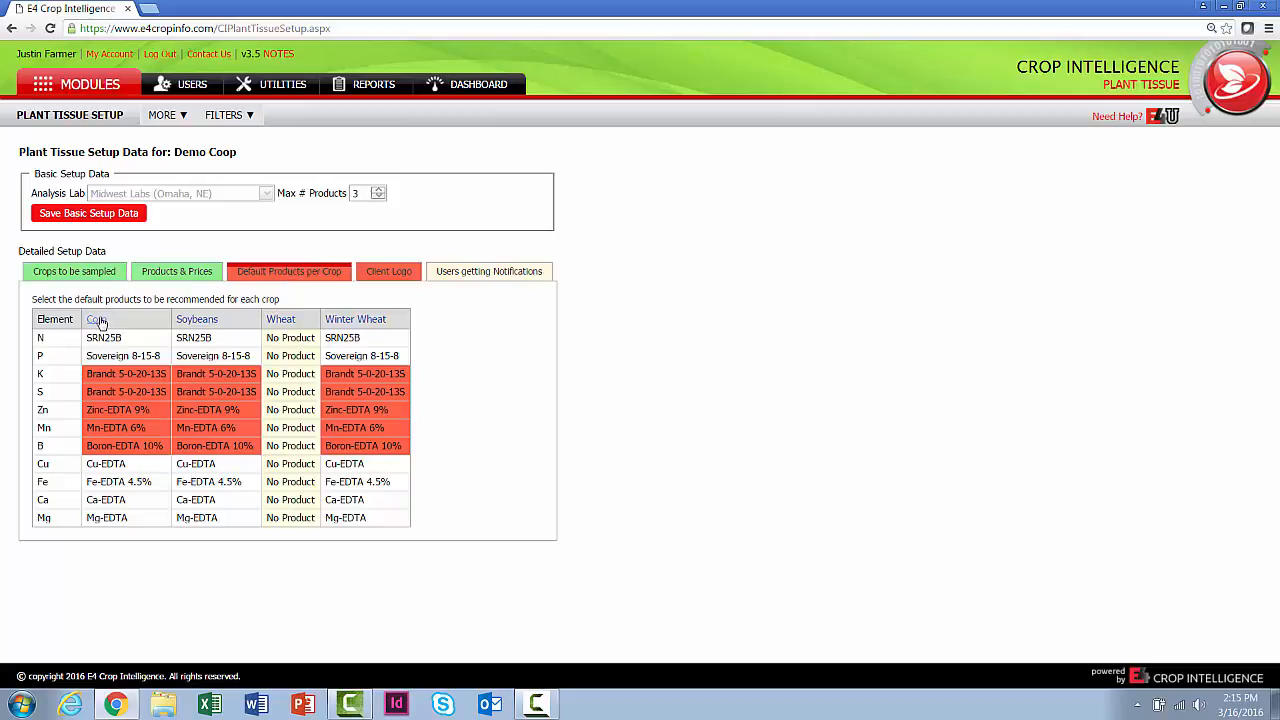
pyautogui.click(97, 319)
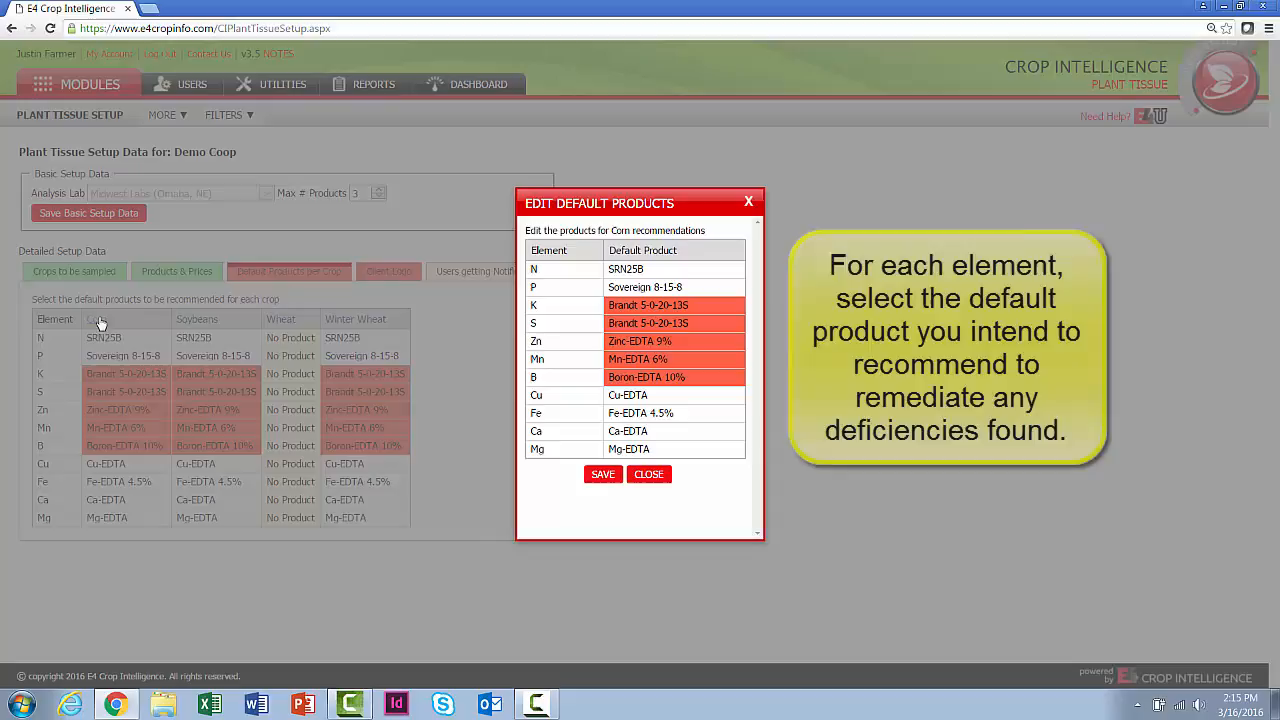
pyautogui.click(690, 306)
pyautogui.click(737, 306)
pyautogui.click(680, 340)
pyautogui.click(732, 326)
pyautogui.click(737, 326)
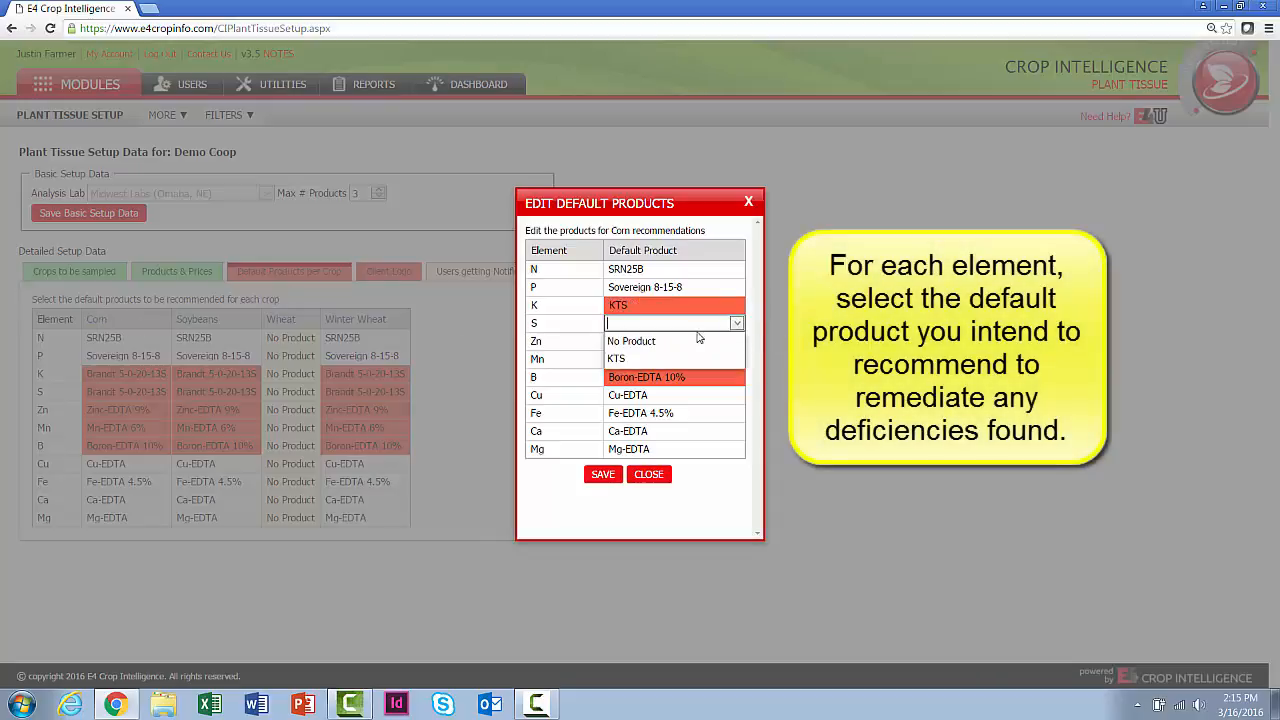
pyautogui.click(680, 358)
# Set Corn's default product for Zn, Mn and B to Symbol Release.
pyautogui.click(722, 342)
pyautogui.click(736, 342)
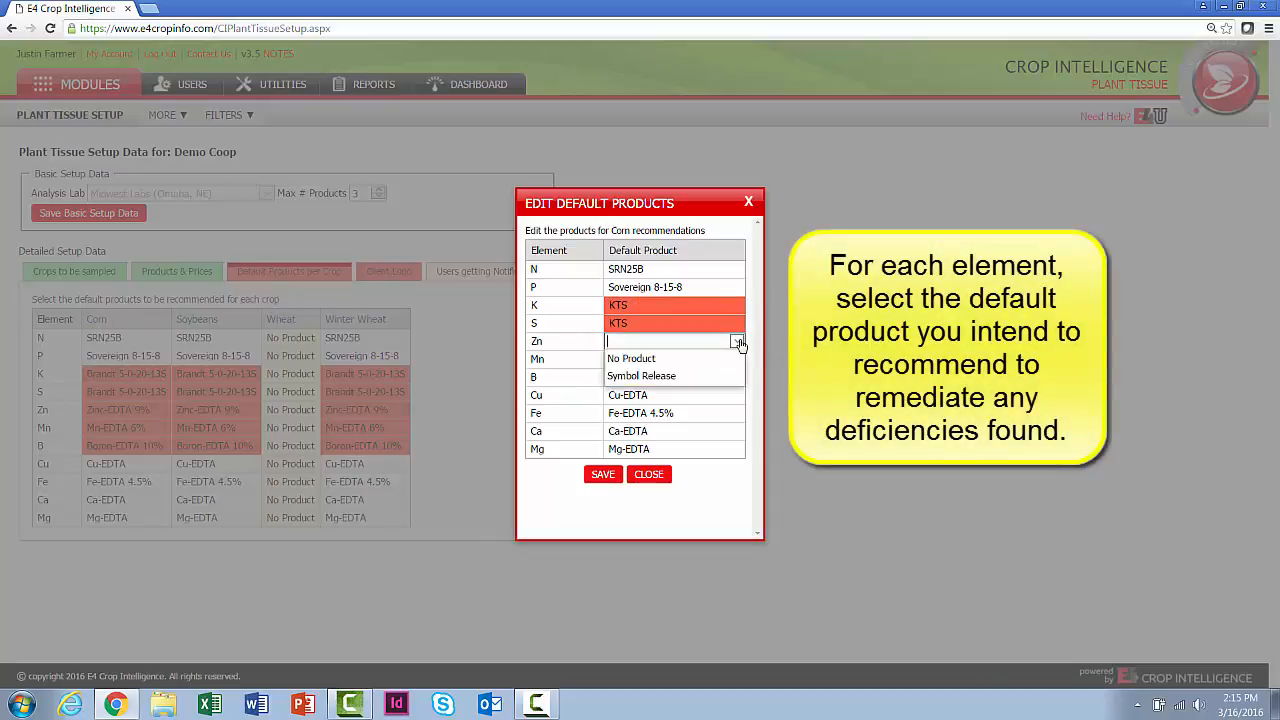
pyautogui.click(700, 376)
pyautogui.click(719, 361)
pyautogui.click(736, 360)
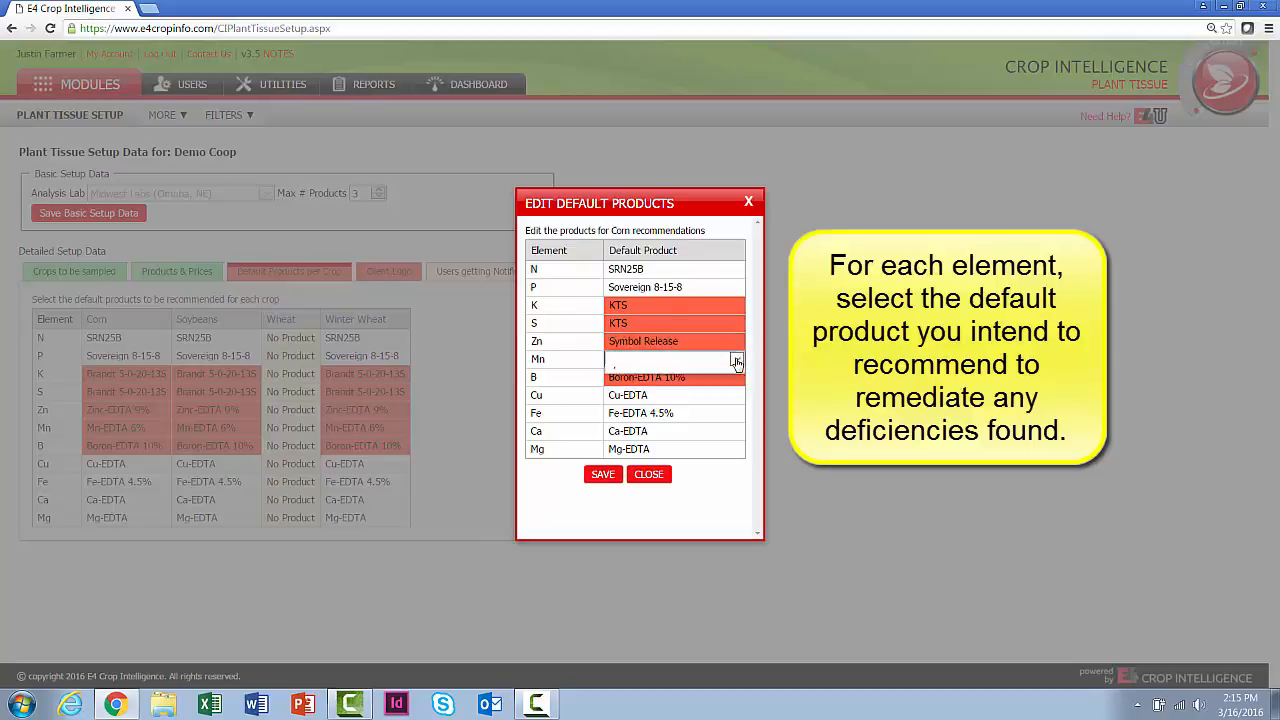
pyautogui.click(710, 395)
pyautogui.click(736, 378)
pyautogui.click(737, 378)
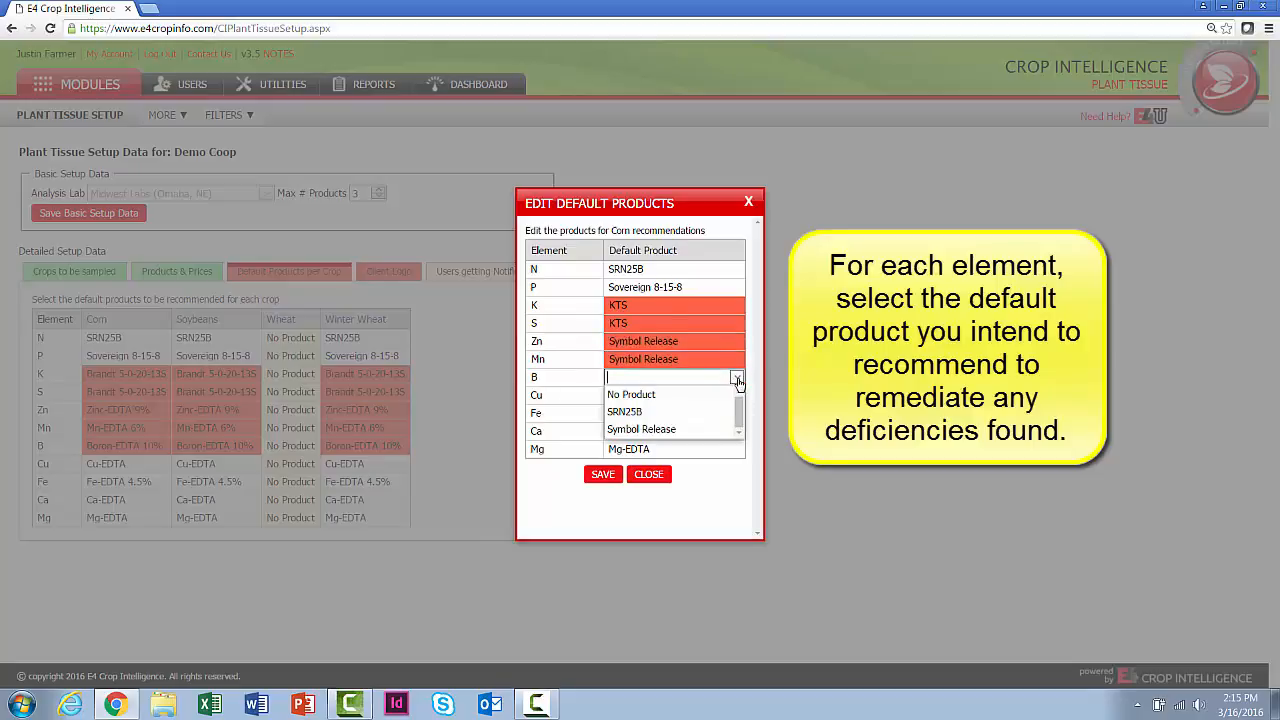
pyautogui.click(712, 431)
# Choose Cu-EDTA for Cu and Fe-EDTA 4.5% for Fe, and save Corn's default products.
pyautogui.click(736, 396)
pyautogui.click(736, 398)
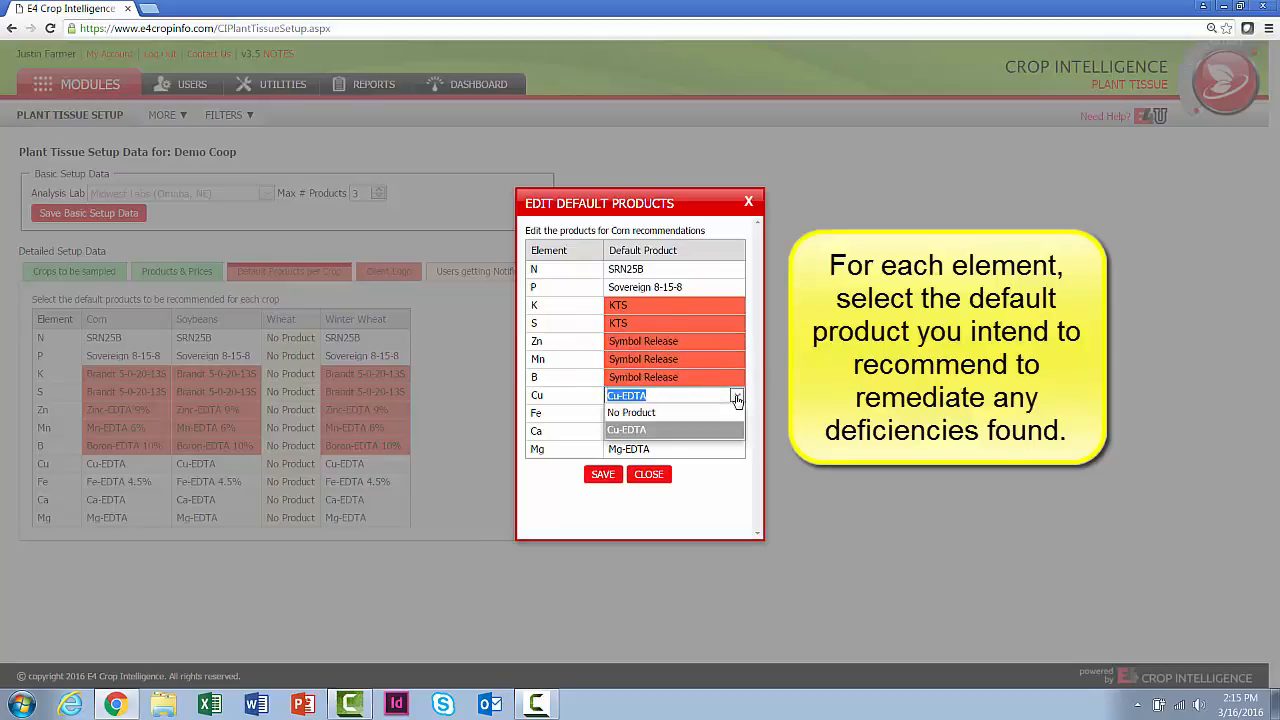
pyautogui.click(711, 433)
pyautogui.click(725, 413)
pyautogui.click(736, 413)
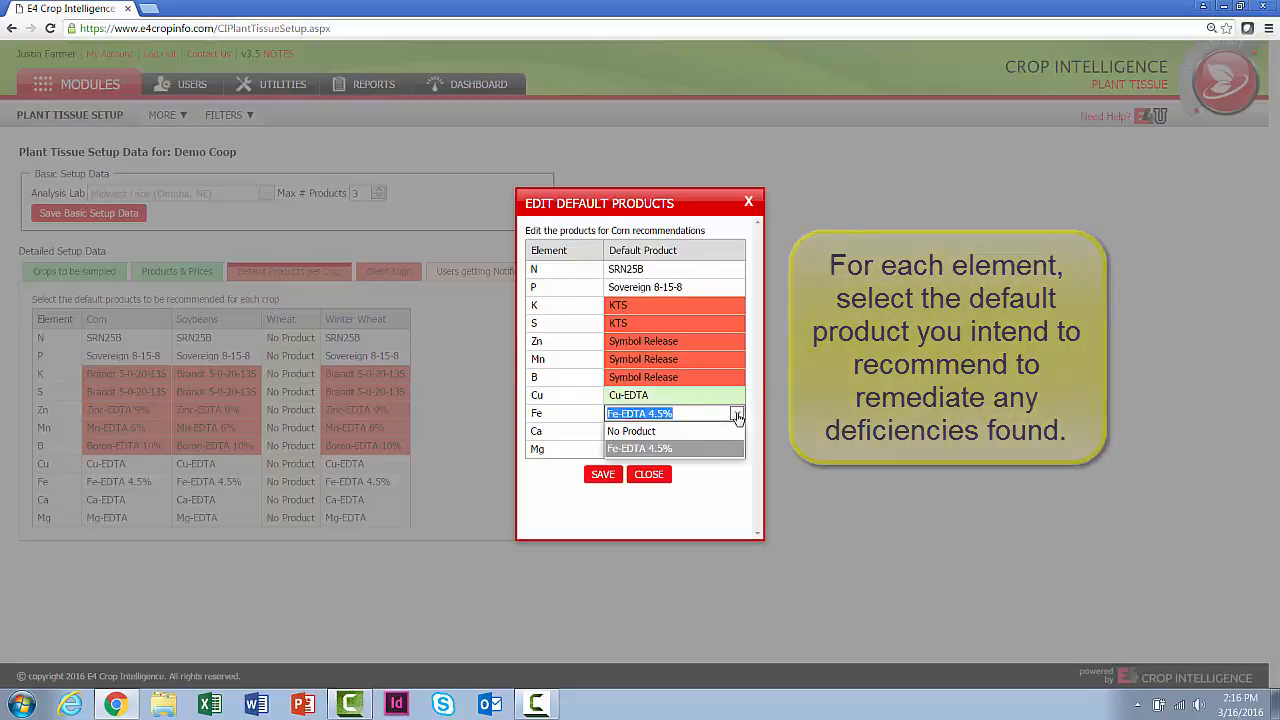
pyautogui.click(714, 449)
pyautogui.click(603, 474)
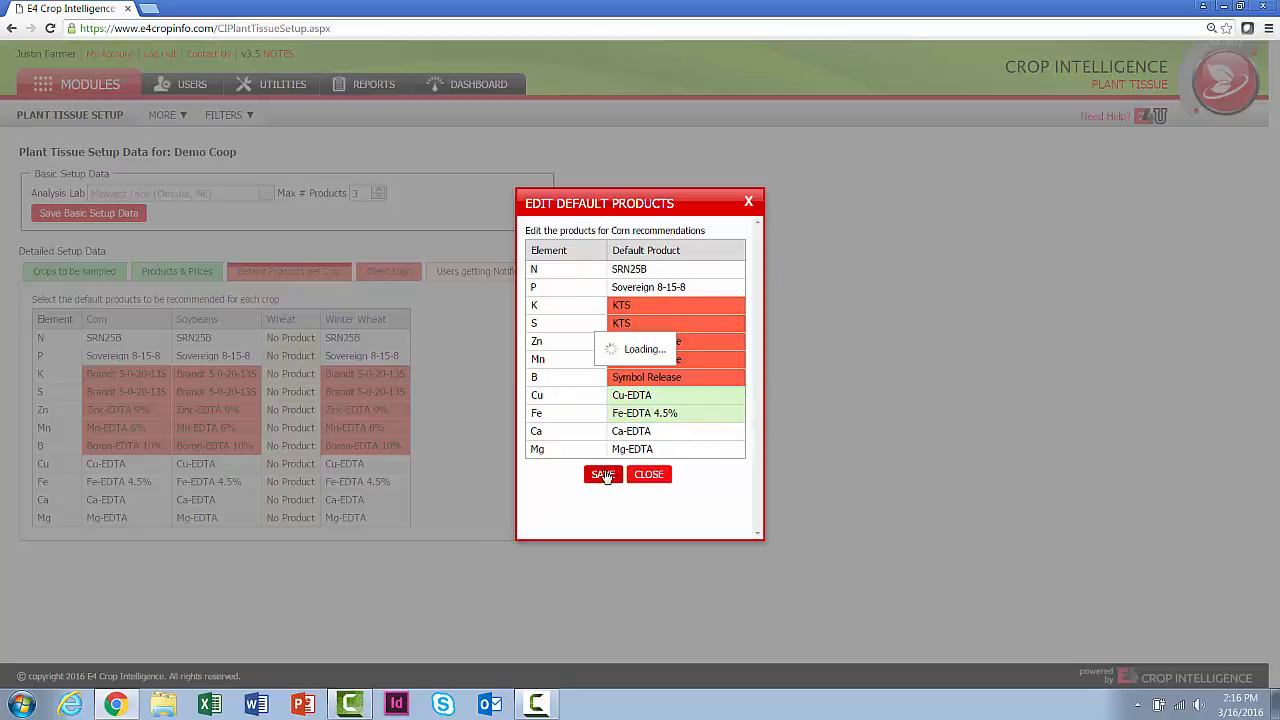
pyautogui.click(648, 475)
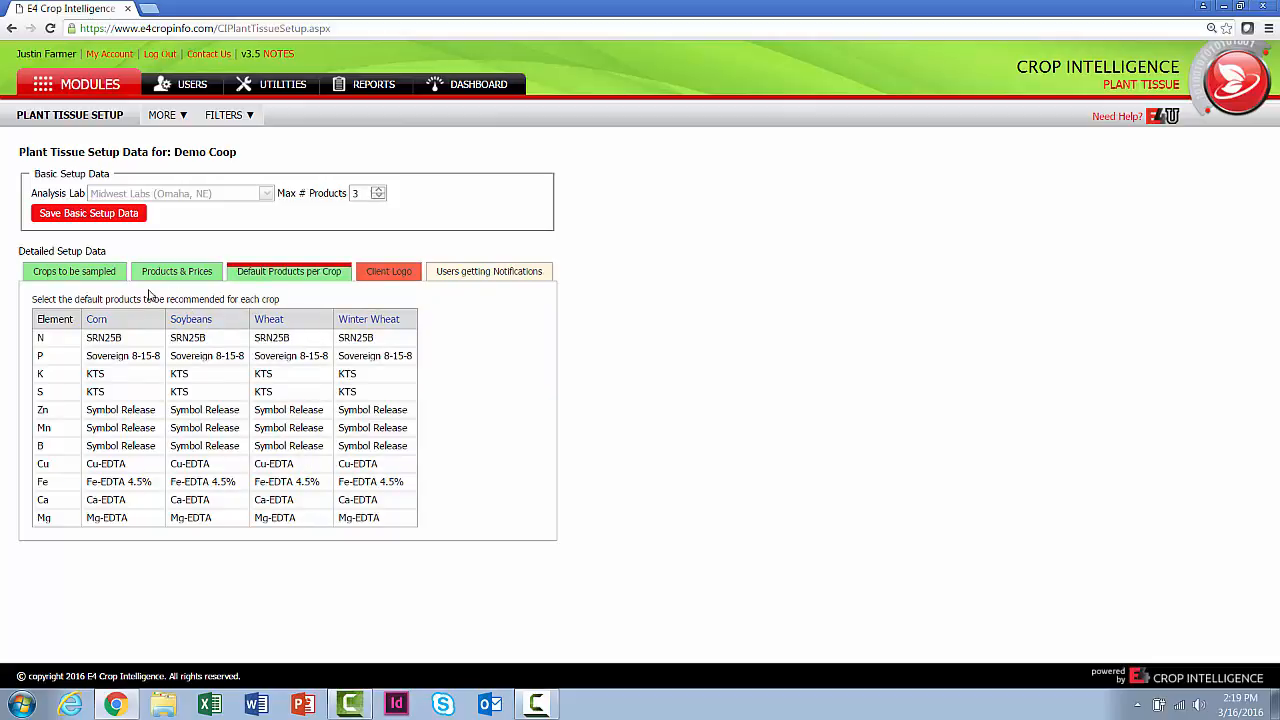
# Add Manniplex Small Grain to the list of products to be recommended.
pyautogui.click(167, 277)
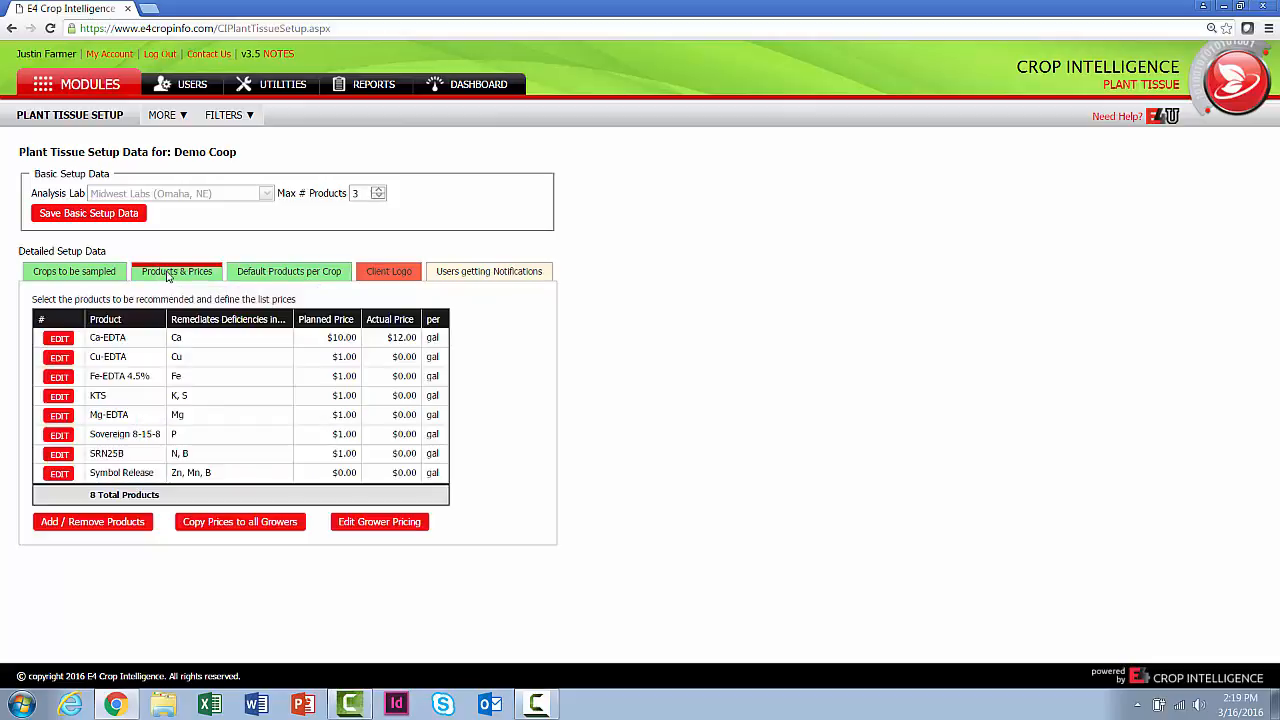
pyautogui.click(127, 527)
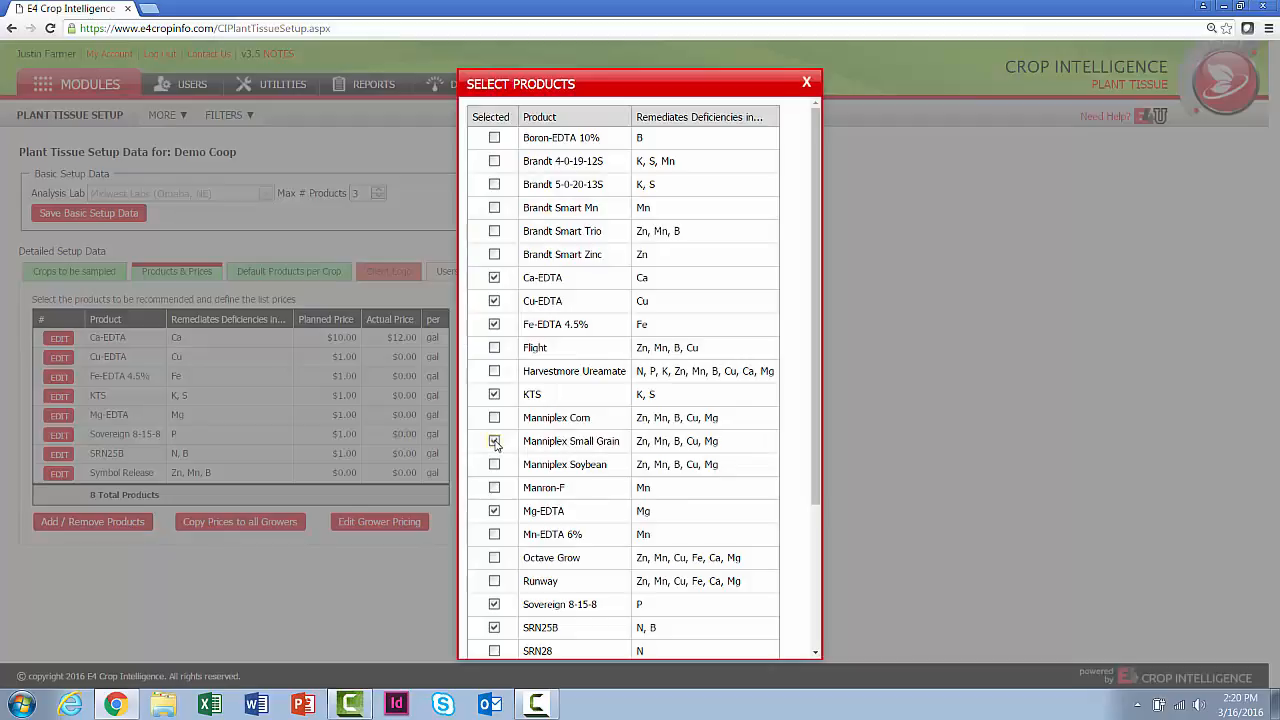
pyautogui.click(806, 83)
# Edit Wheat's default products, setting both Zn and Mn to Manniplex Small Grain.
pyautogui.click(291, 276)
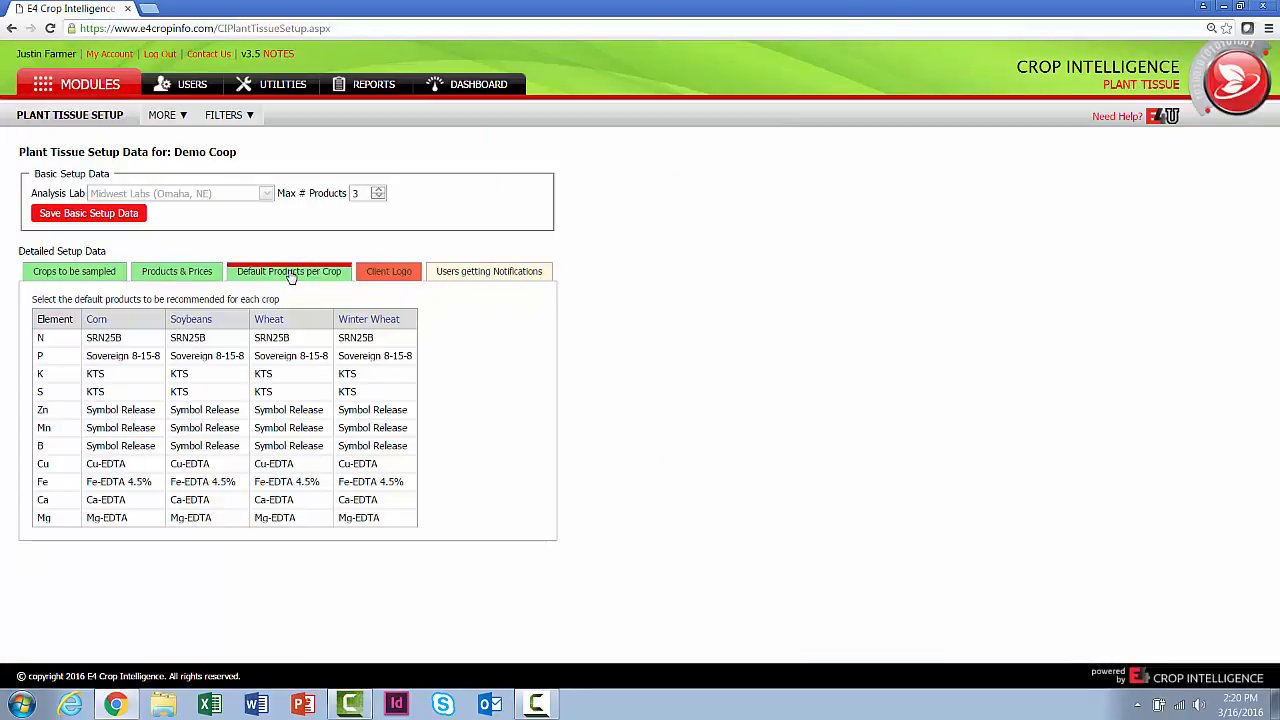
pyautogui.click(268, 319)
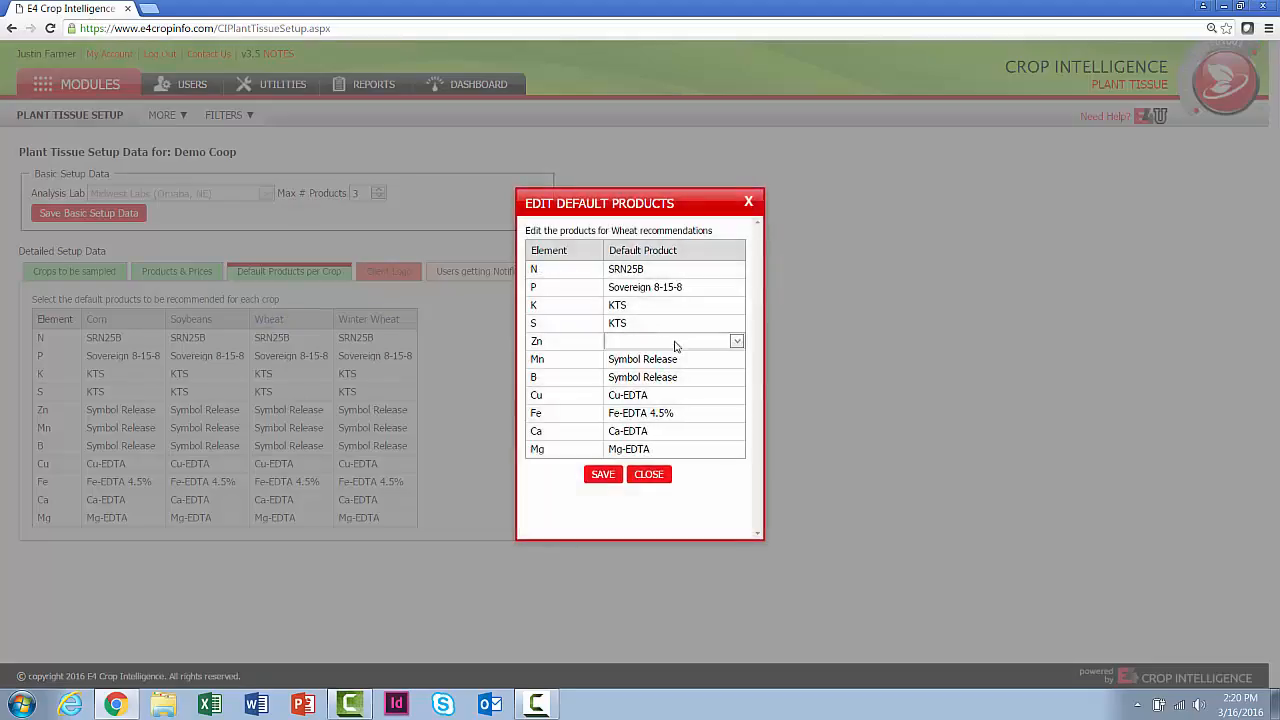
pyautogui.click(735, 343)
pyautogui.click(735, 344)
pyautogui.click(699, 380)
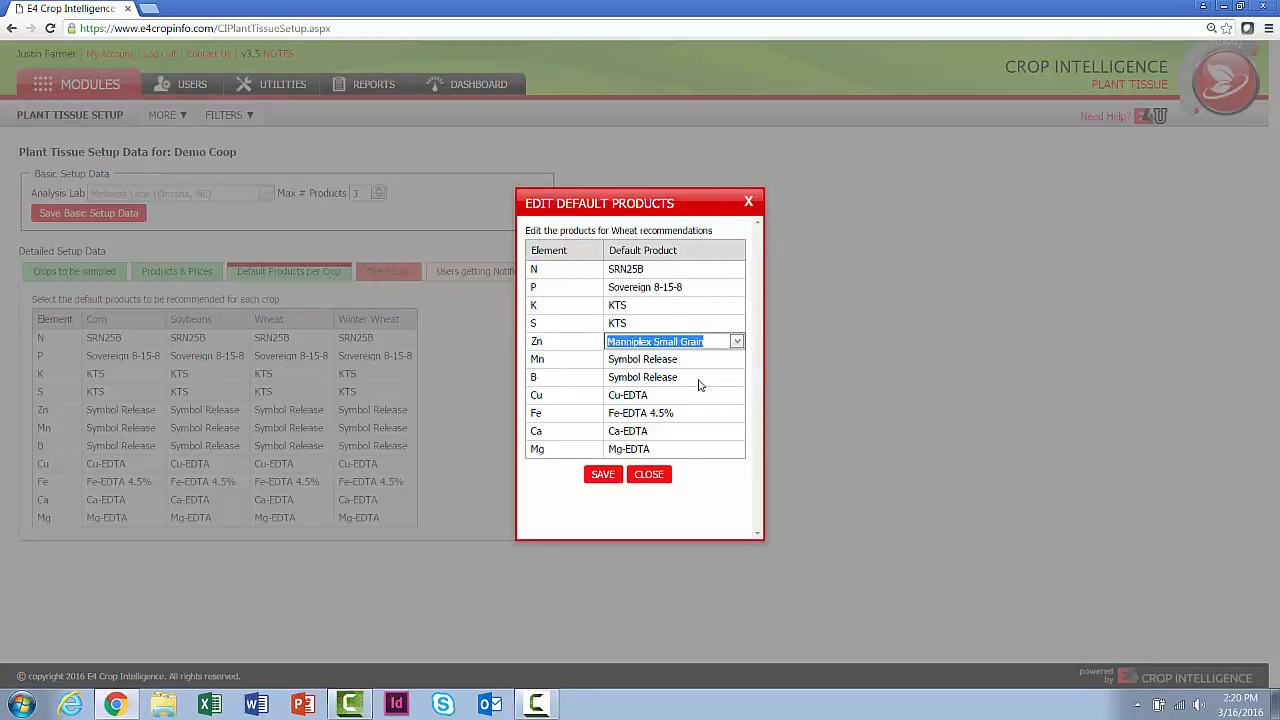
pyautogui.click(726, 361)
pyautogui.click(728, 361)
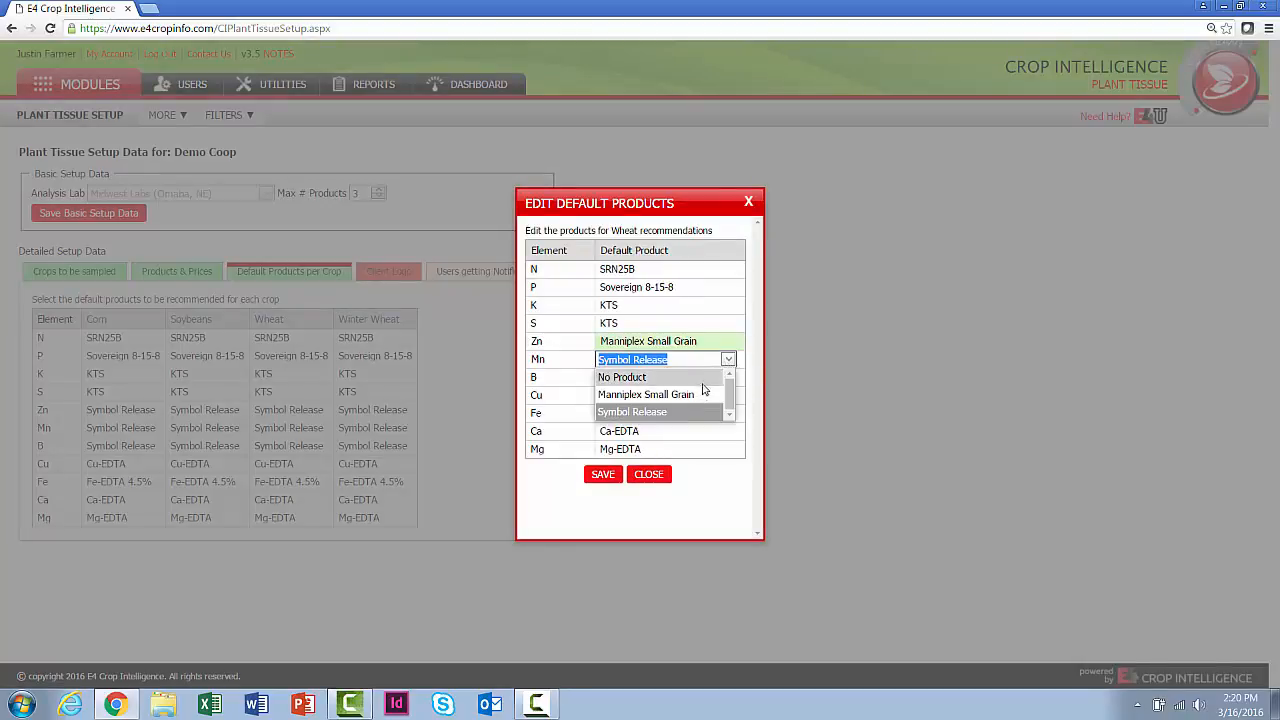
pyautogui.click(703, 393)
# Set Wheat's default product for Cu and Mg to Manniplex Small Grain, save and close the editor.
pyautogui.click(728, 397)
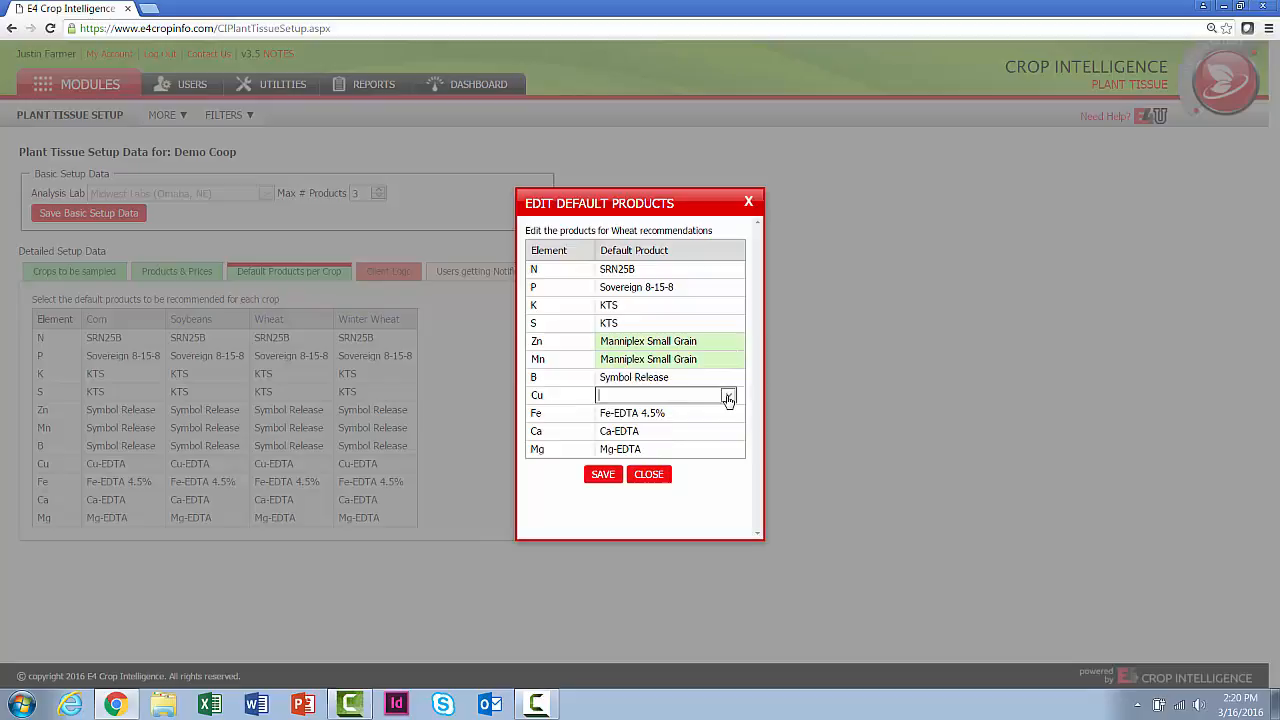
pyautogui.click(728, 400)
pyautogui.click(697, 447)
pyautogui.click(605, 475)
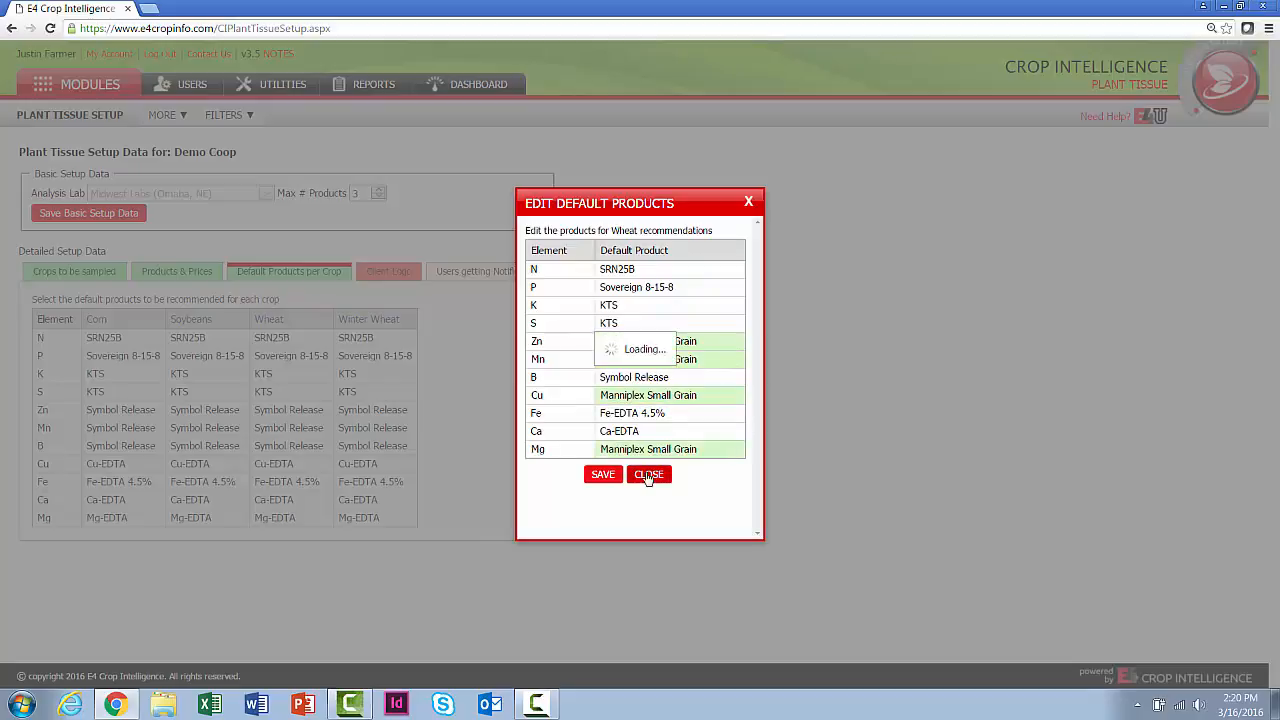
pyautogui.click(648, 476)
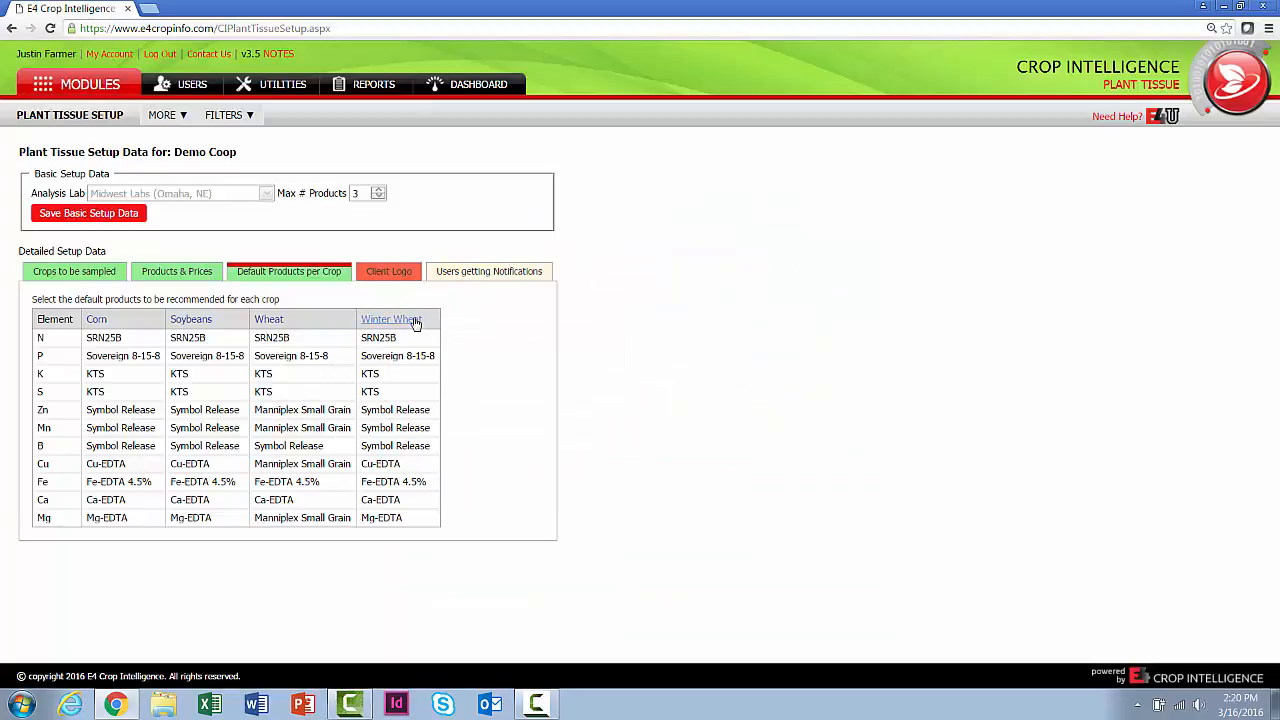
# Set Winter Wheat's default product for Zn, Mn, Cu and Mg to Manniplex Small Grain, and save.
pyautogui.click(415, 323)
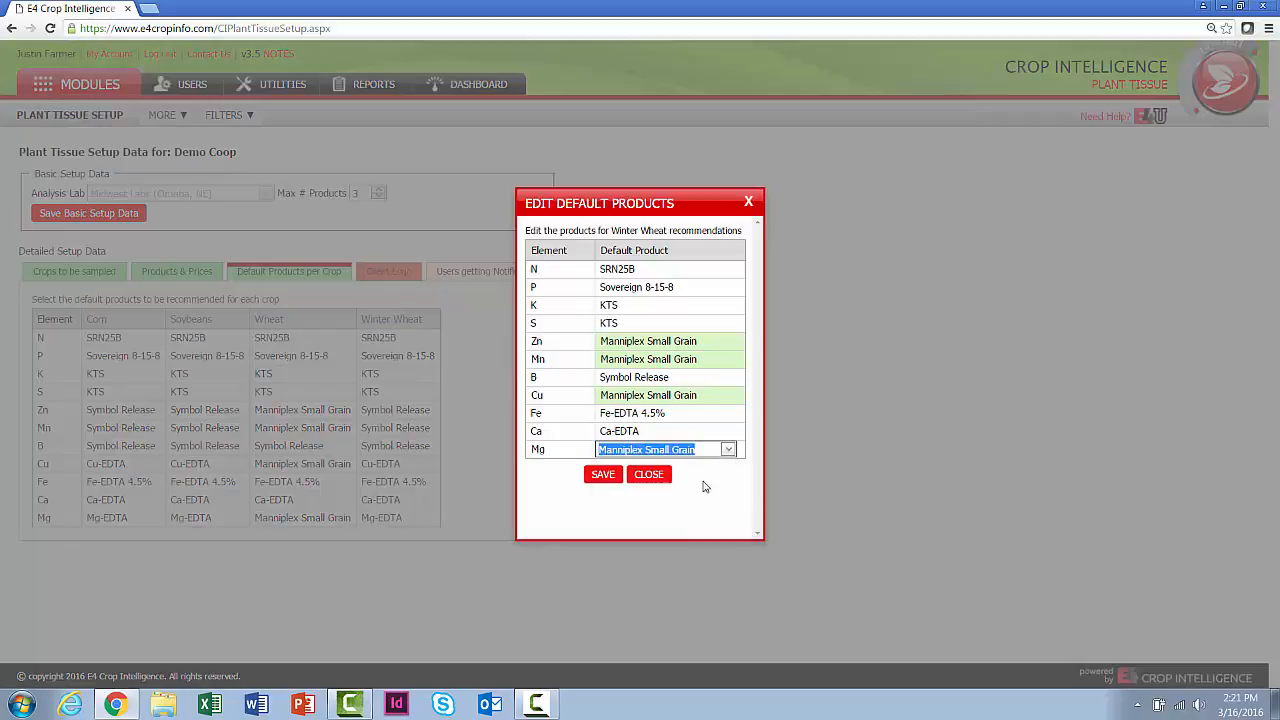
pyautogui.click(603, 474)
pyautogui.click(648, 475)
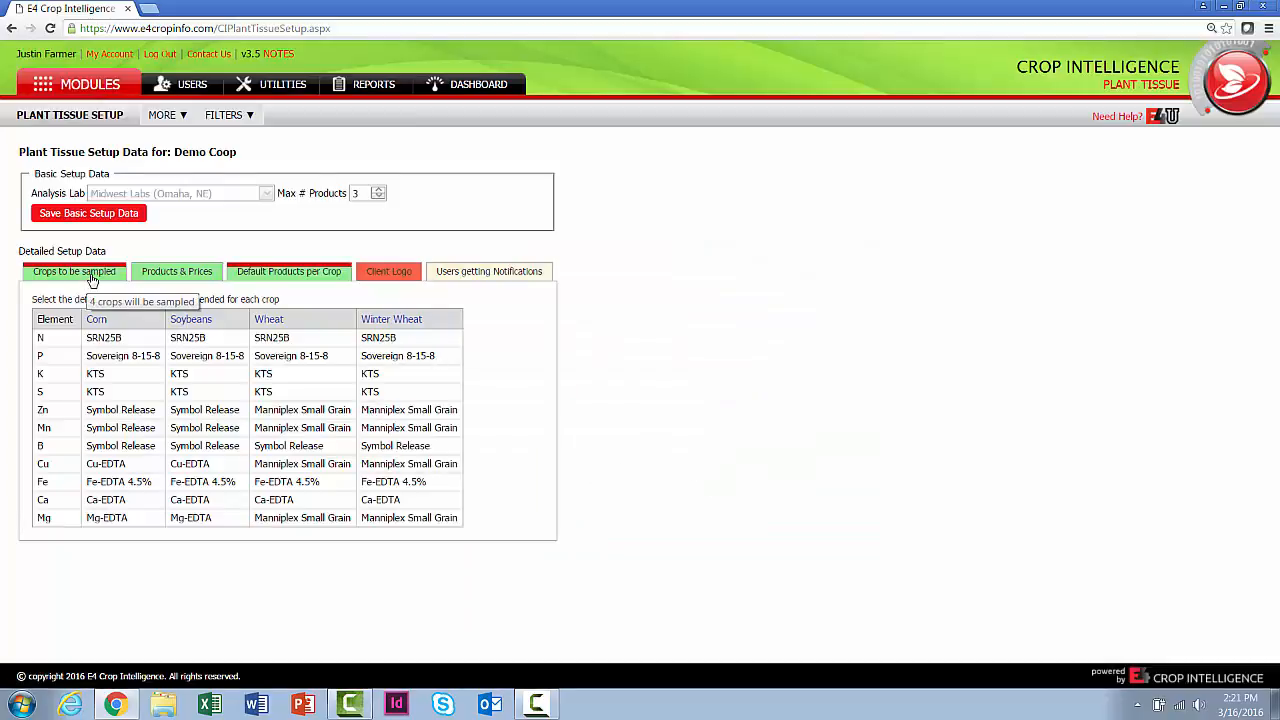
# Review the crops to be sampled, the products and prices, and the default products per crop.
pyautogui.click(90, 278)
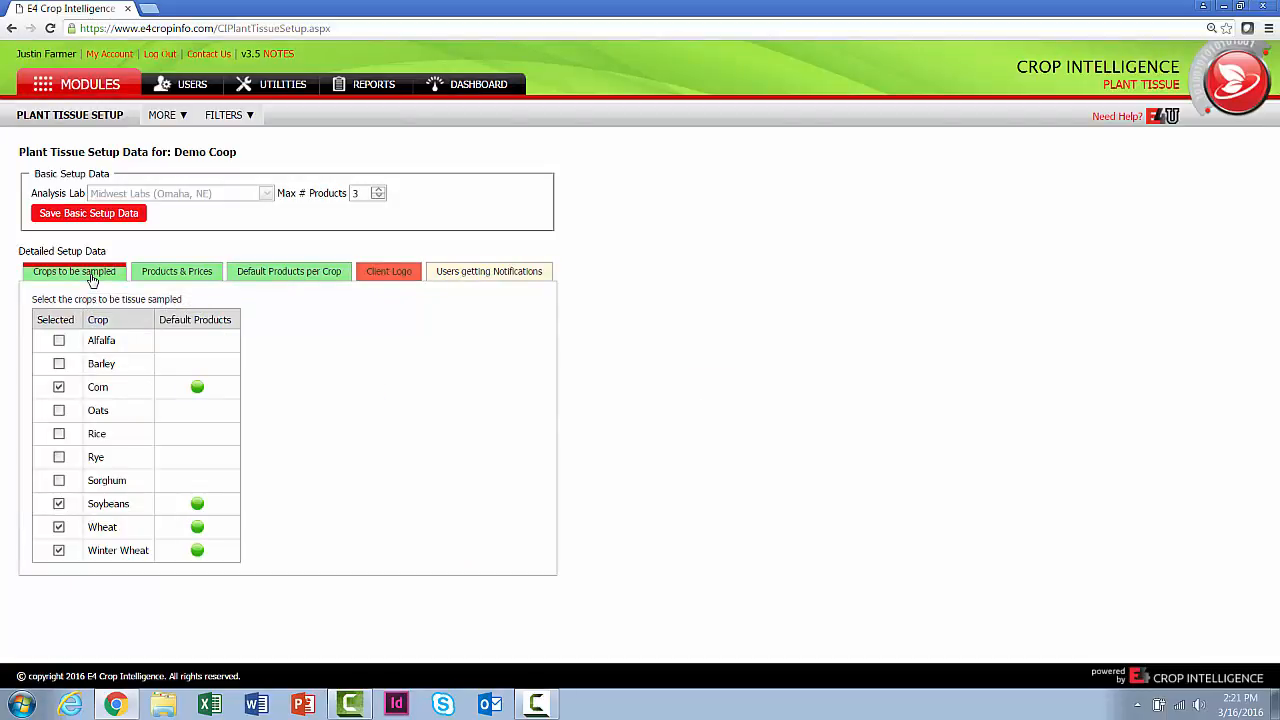
pyautogui.click(199, 284)
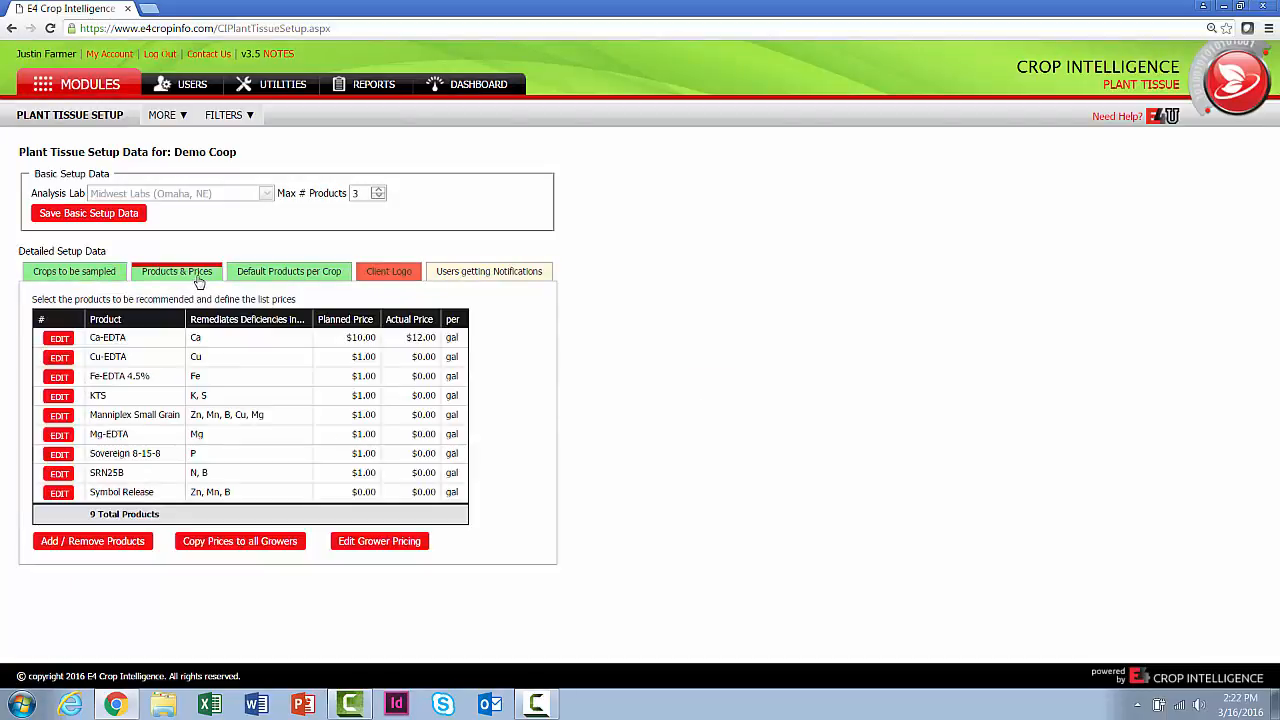
pyautogui.click(272, 284)
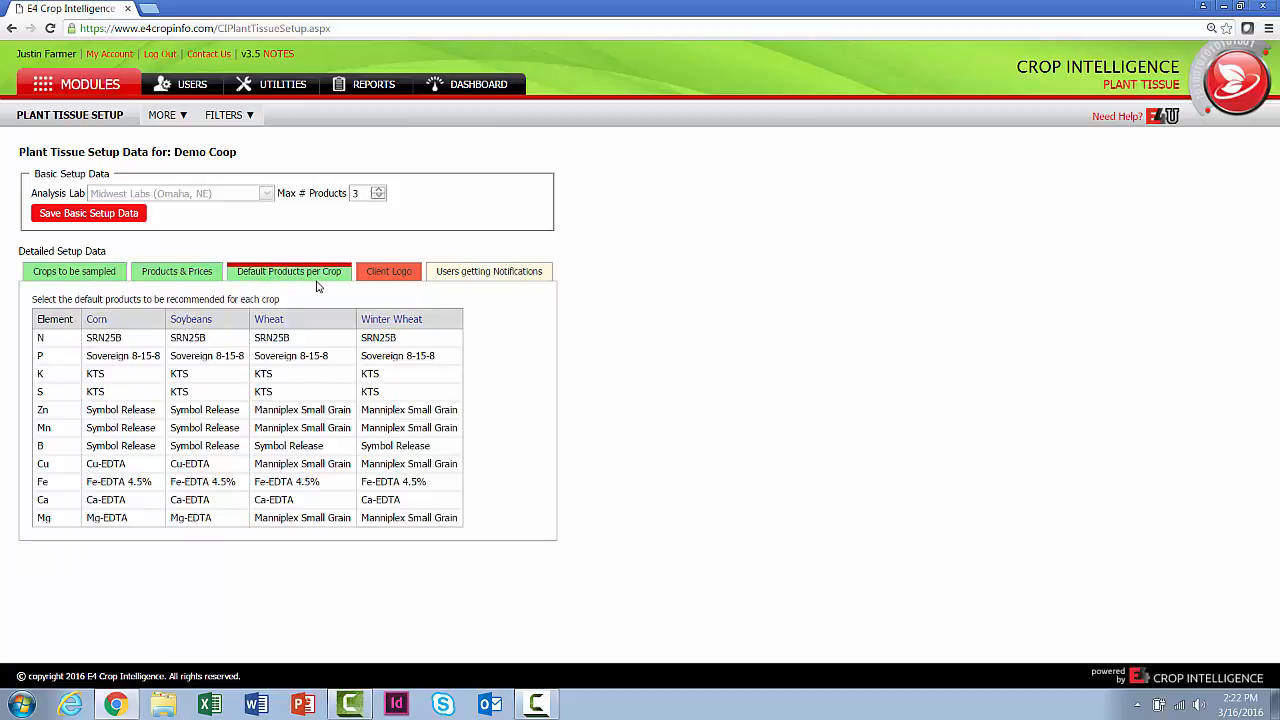
# Upload the Demo Coop client logo from the Logos folder on the desktop.
pyautogui.click(394, 276)
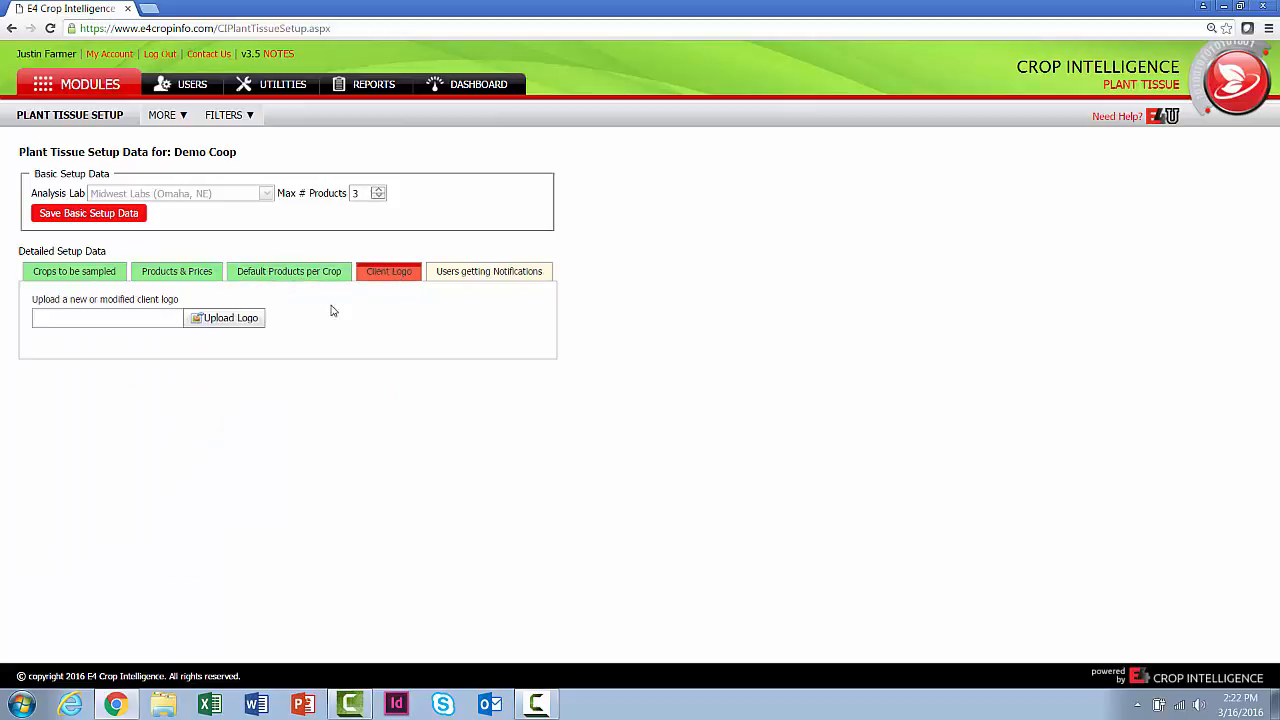
pyautogui.click(234, 323)
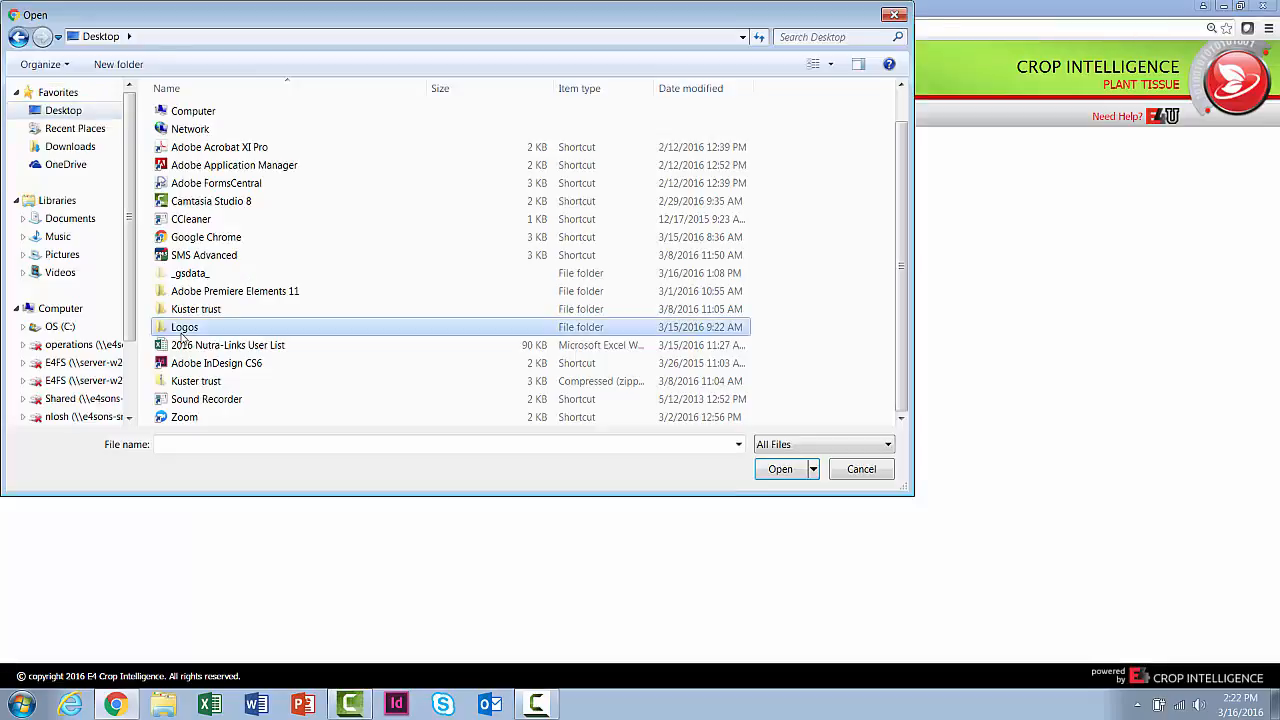
pyautogui.doubleClick(182, 331)
pyautogui.click(210, 150)
pyautogui.click(760, 466)
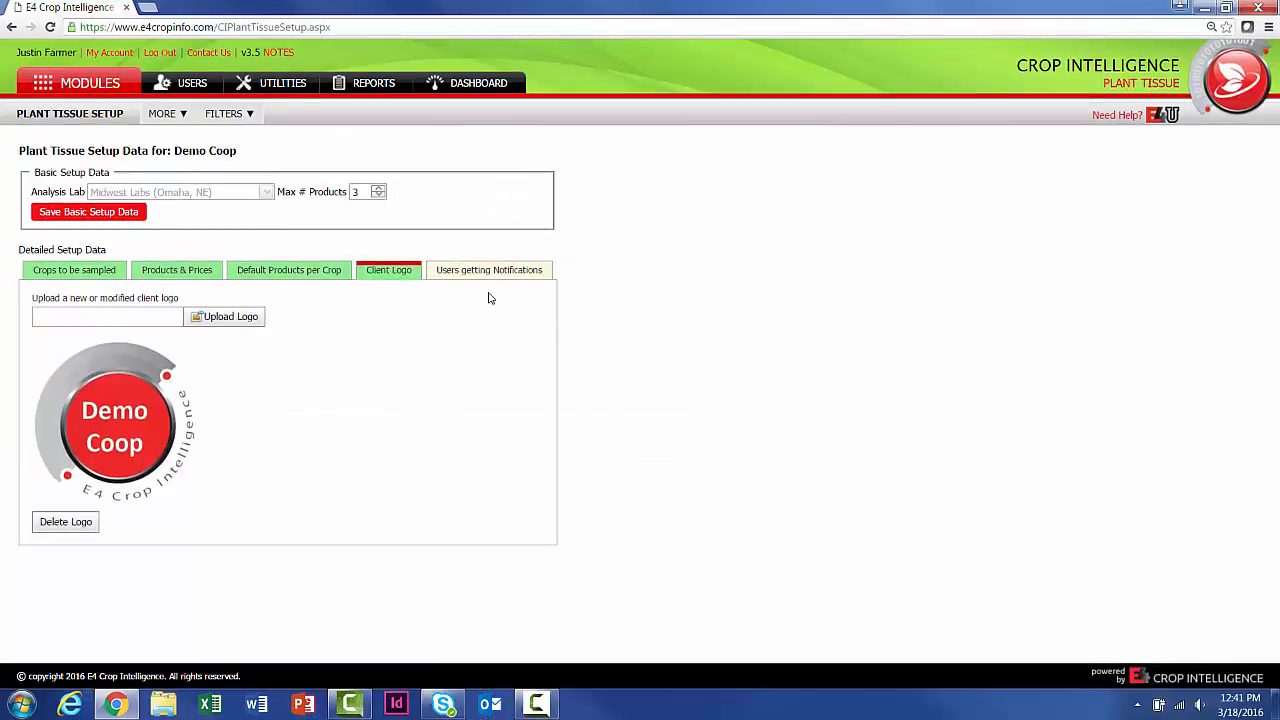
# Enable recommendation e-mail communication for the second, third and fourth users listed for notifications.
pyautogui.click(492, 272)
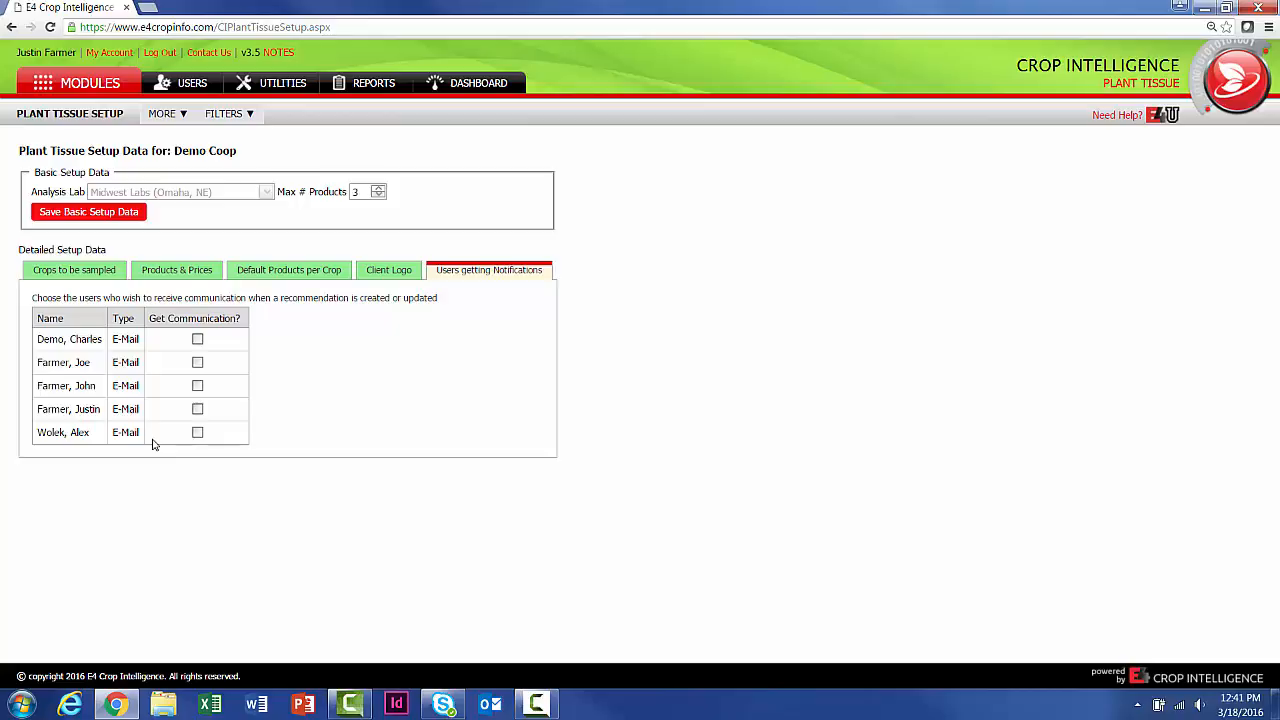
pyautogui.click(198, 387)
pyautogui.click(198, 410)
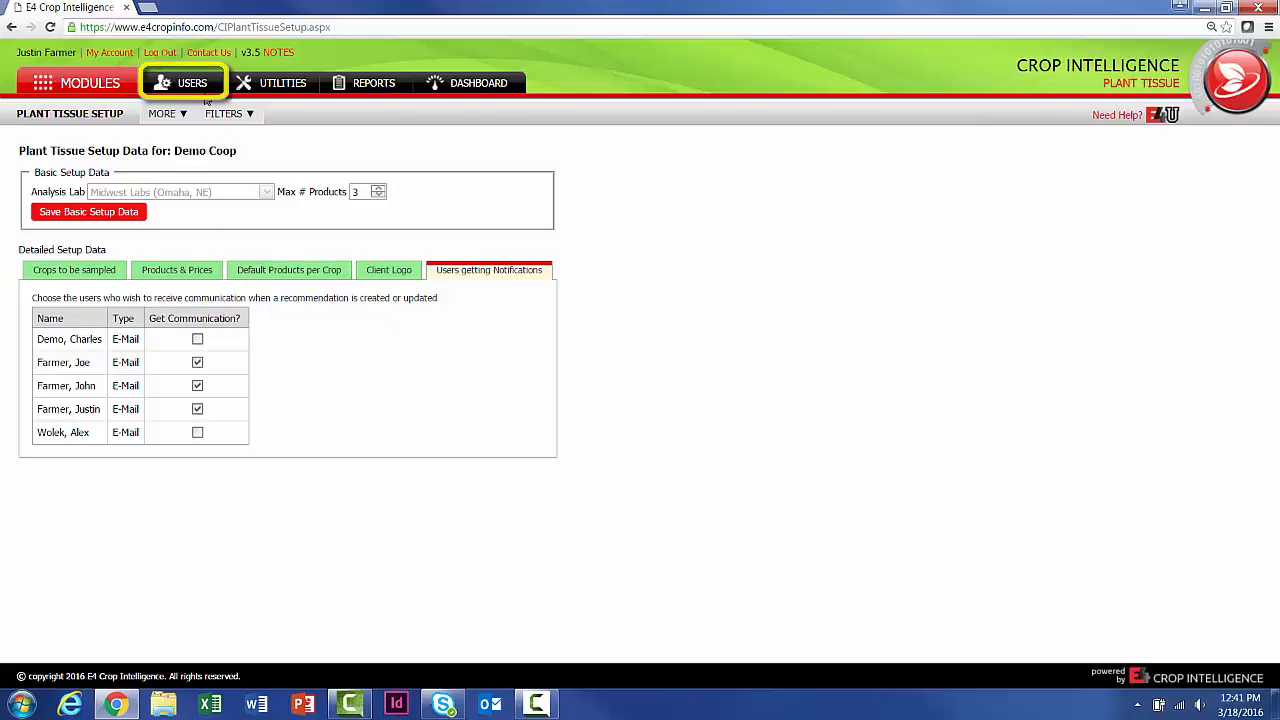
# Open My System Preferences and show the Reports preference section.
pyautogui.moveTo(201, 90)
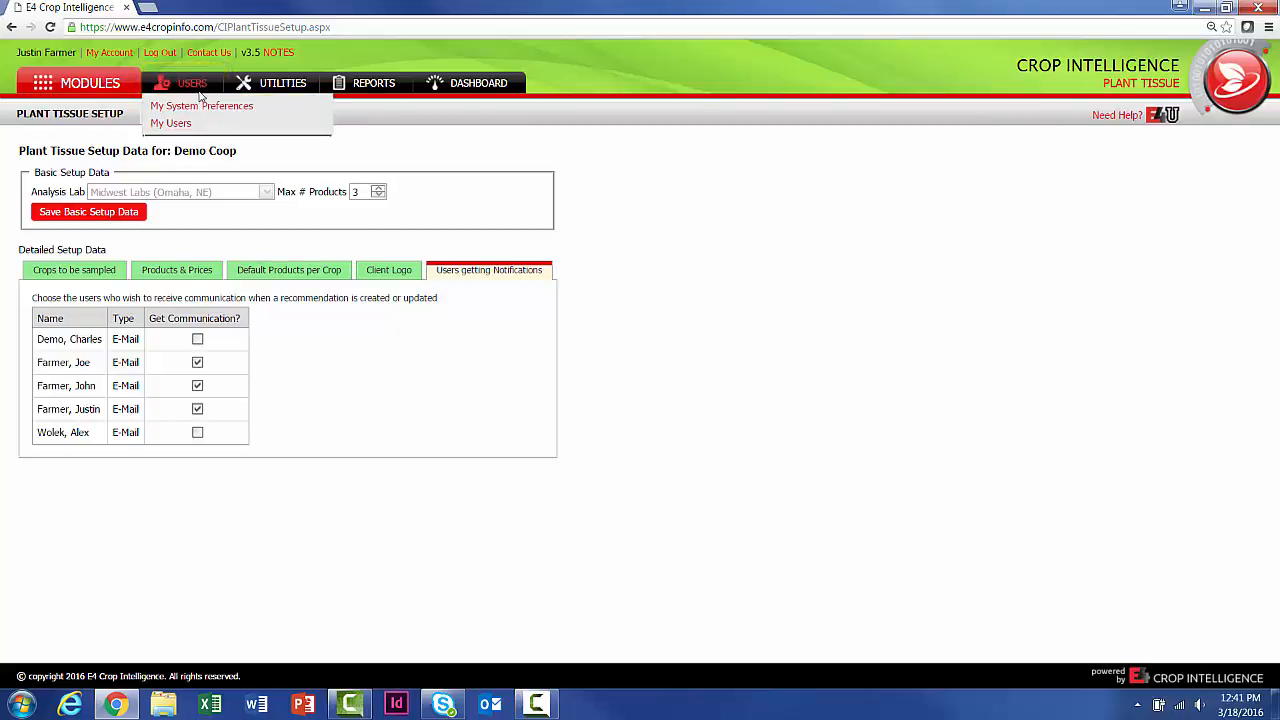
pyautogui.click(202, 106)
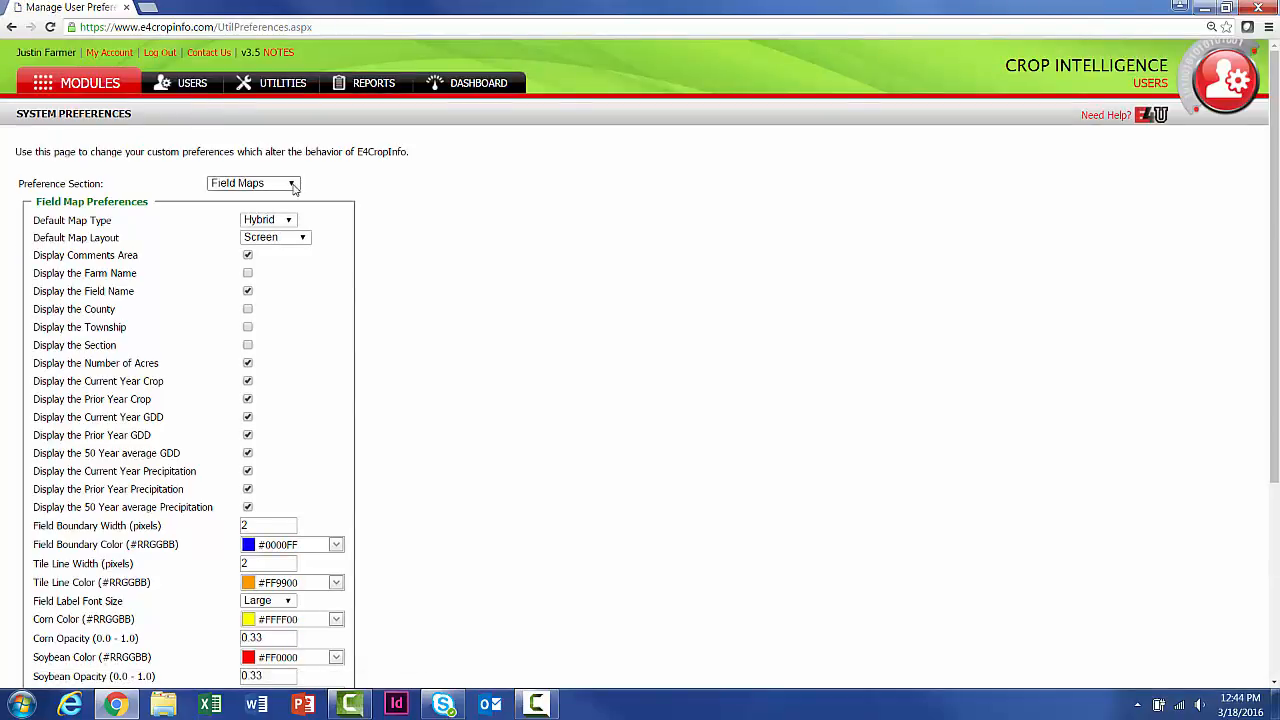
pyautogui.click(294, 188)
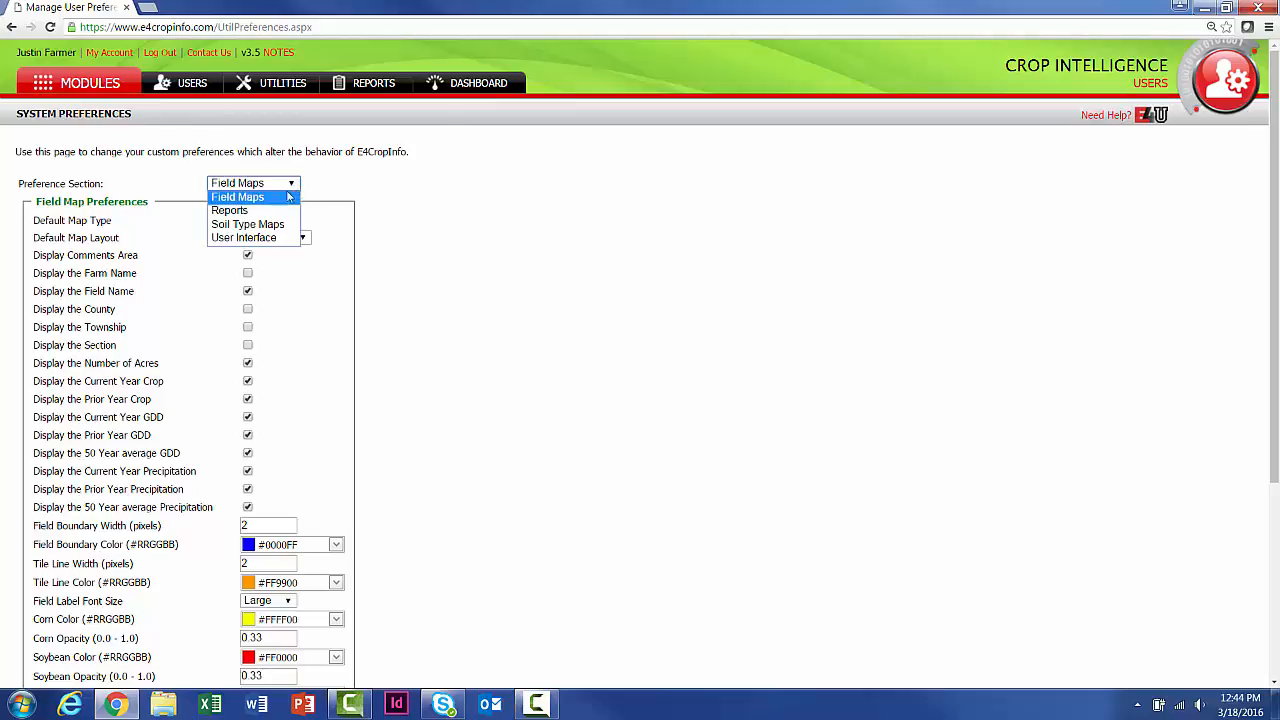
pyautogui.click(281, 210)
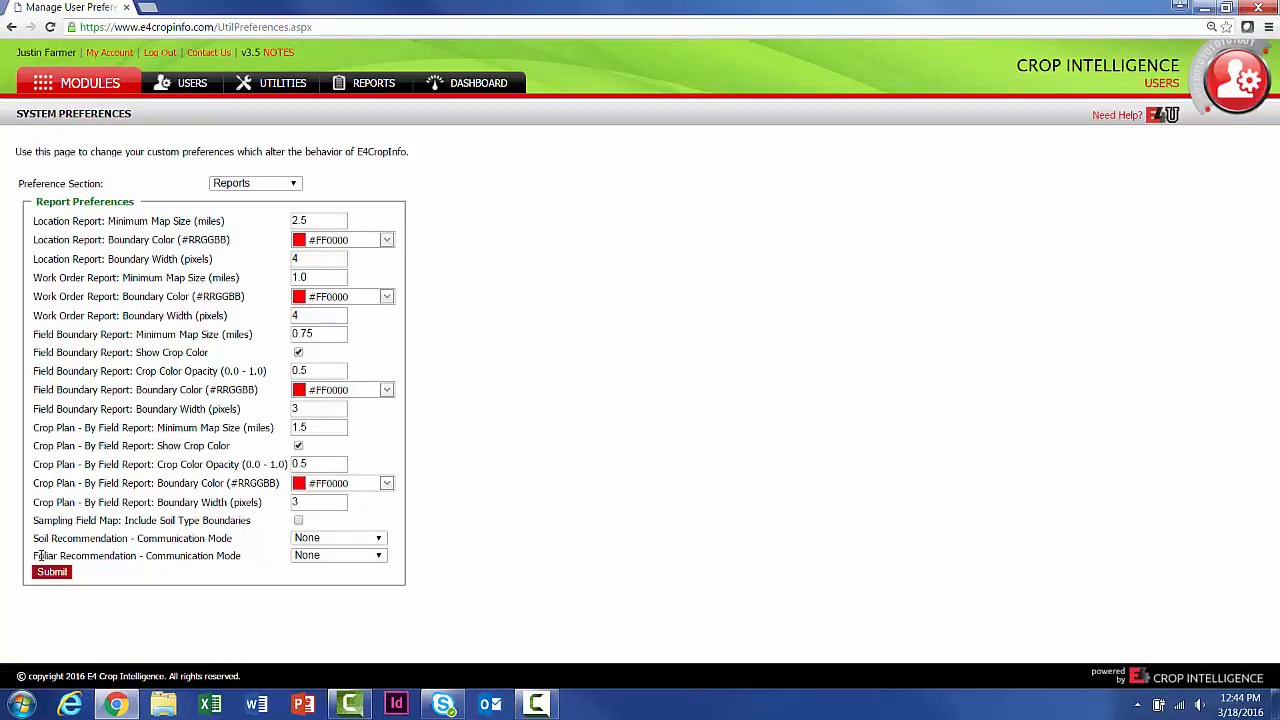
# Set the Foliar Recommendation communication mode to New and Update, and submit the report preferences.
pyautogui.moveTo(36, 555); pyautogui.dragTo(183, 569)
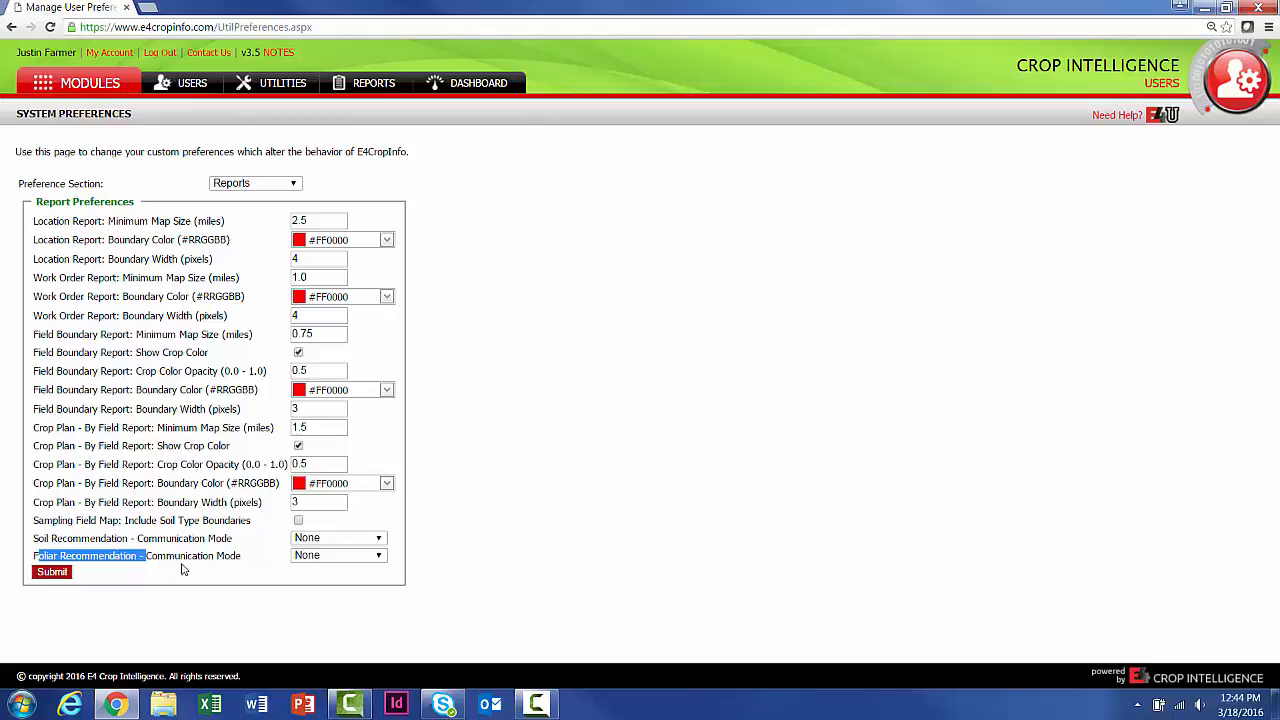
pyautogui.click(398, 558)
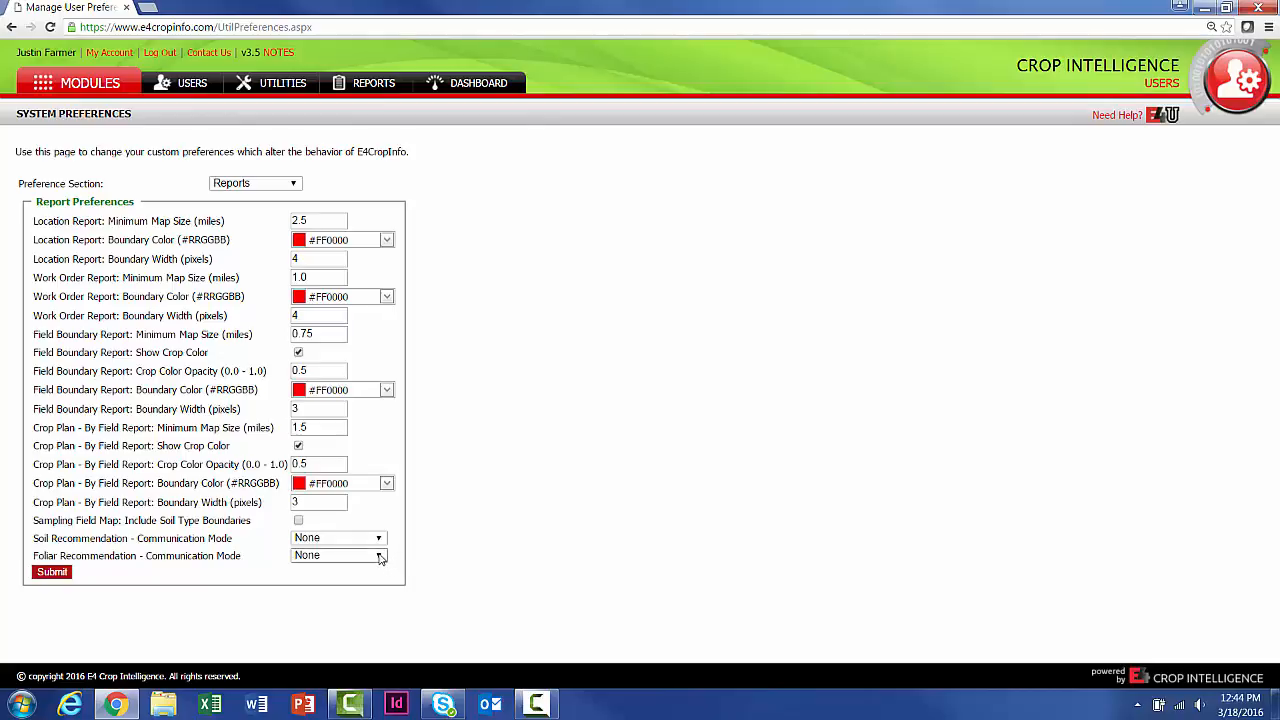
pyautogui.click(380, 558)
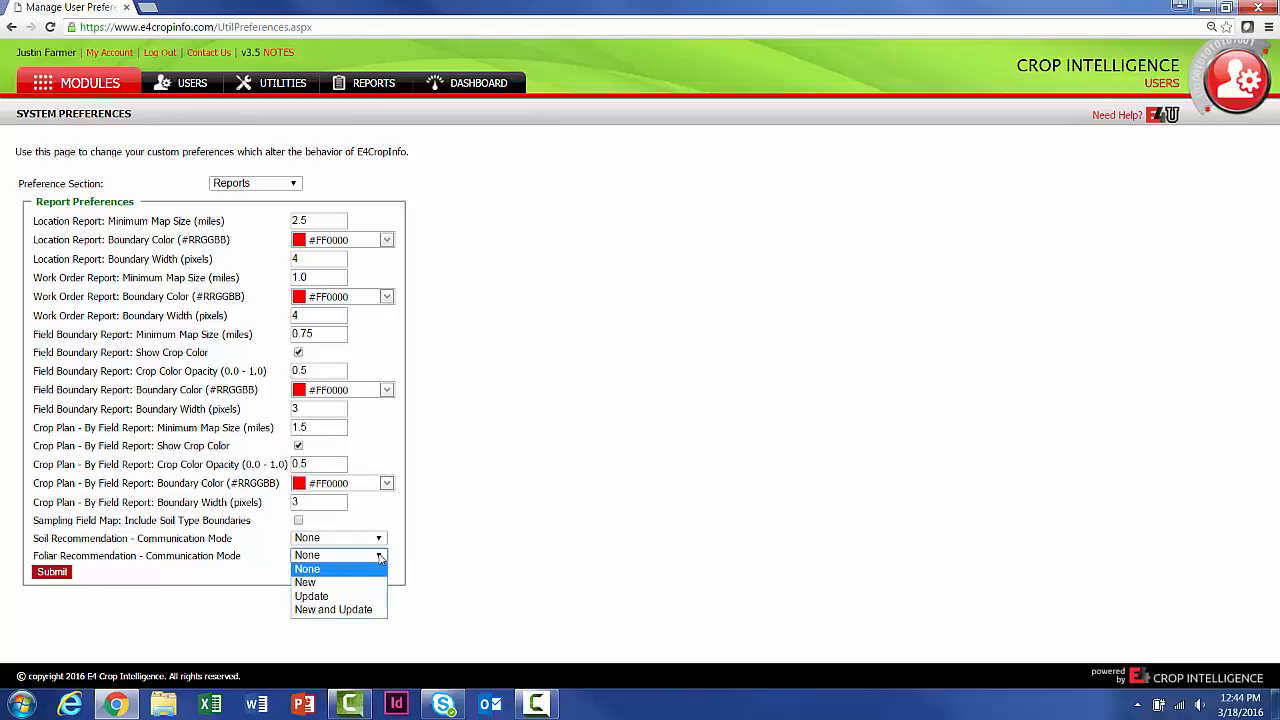
pyautogui.click(343, 609)
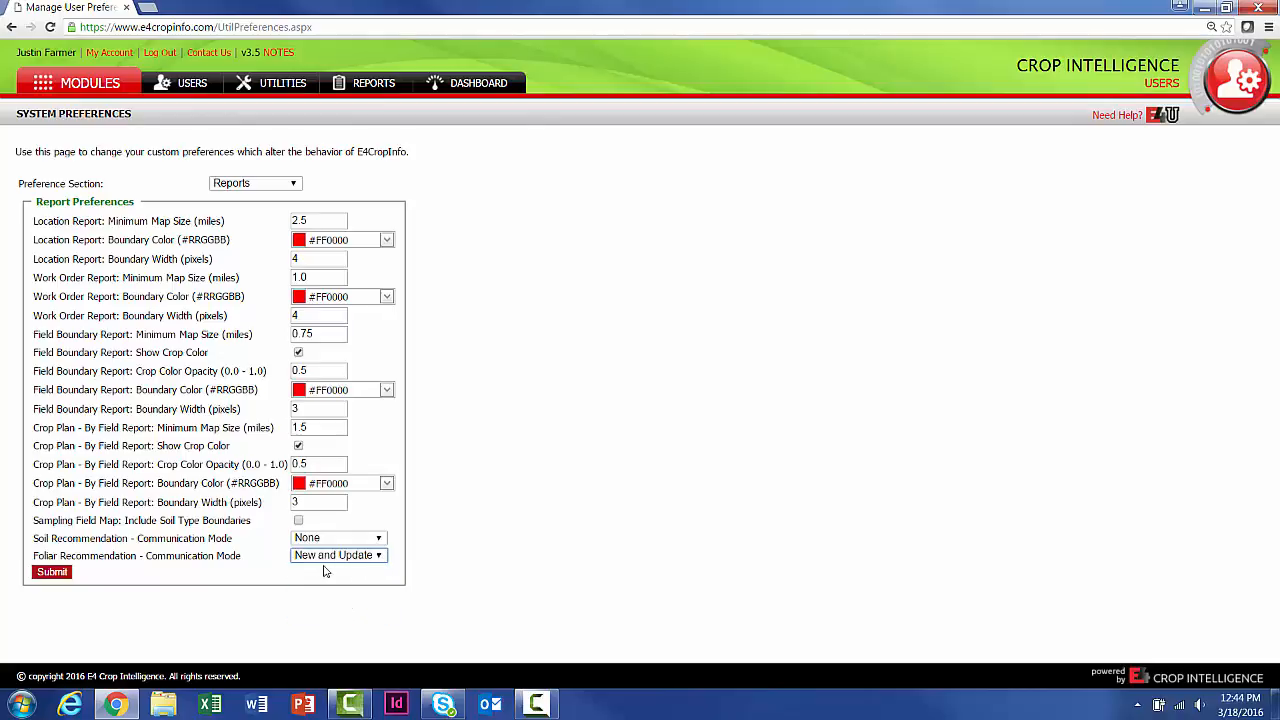
pyautogui.click(55, 575)
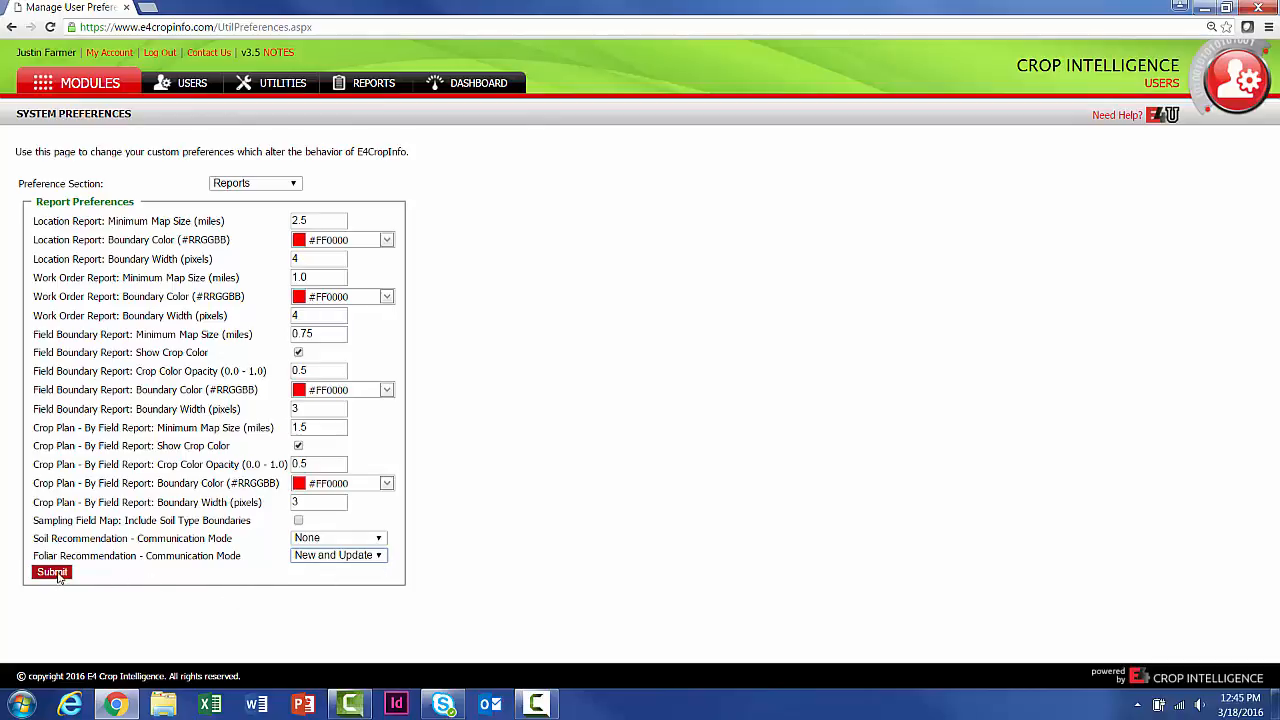
# Return to the Plant Tissue module.
pyautogui.click(87, 88)
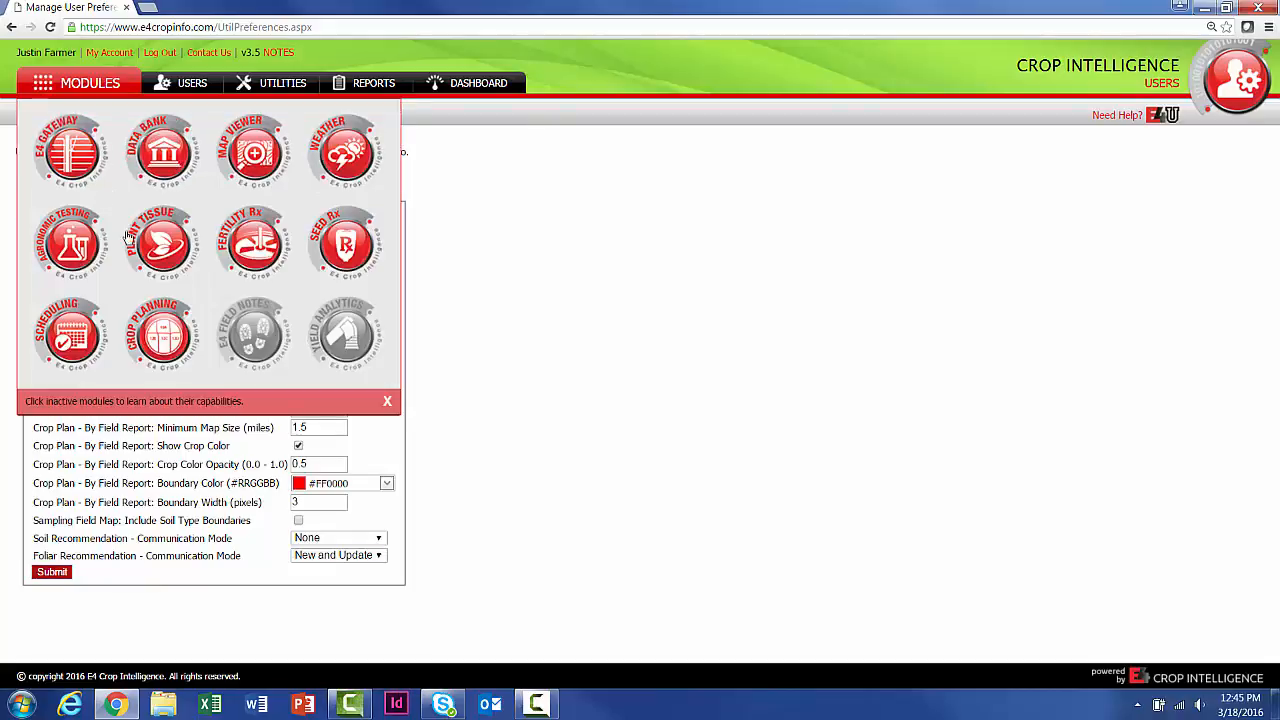
pyautogui.click(158, 249)
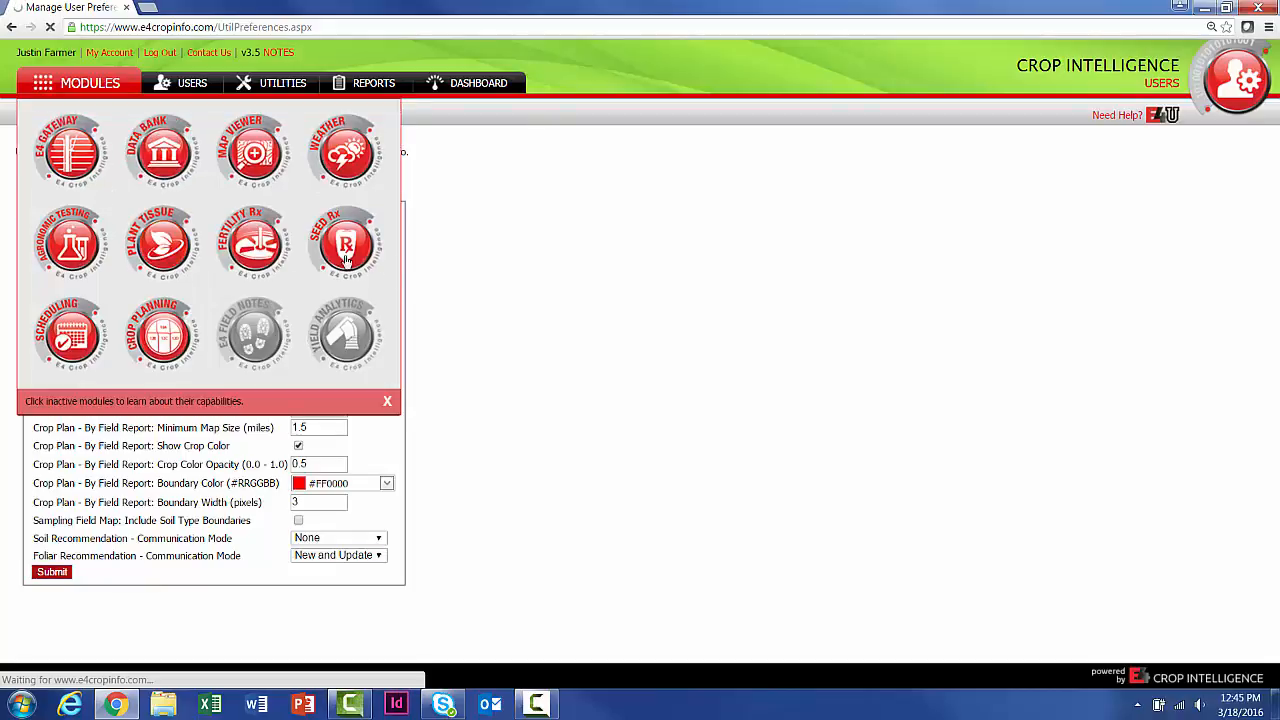